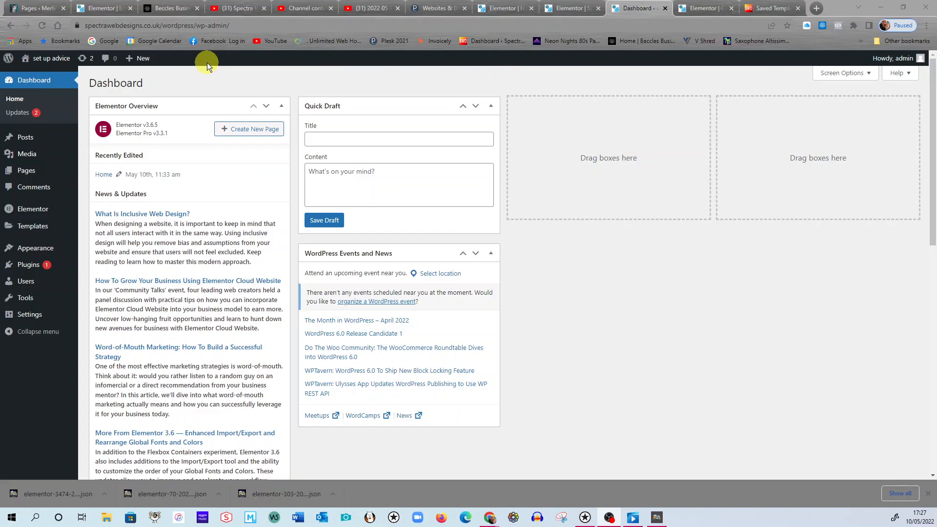
- Open the live site in a separate browser tab and look over its home page
mouse_move(35, 59)
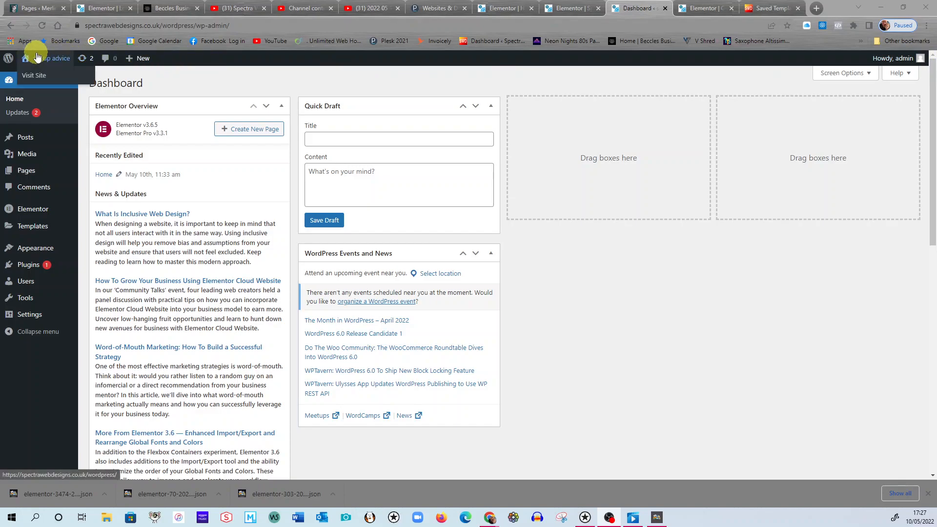
middle_click(41, 77)
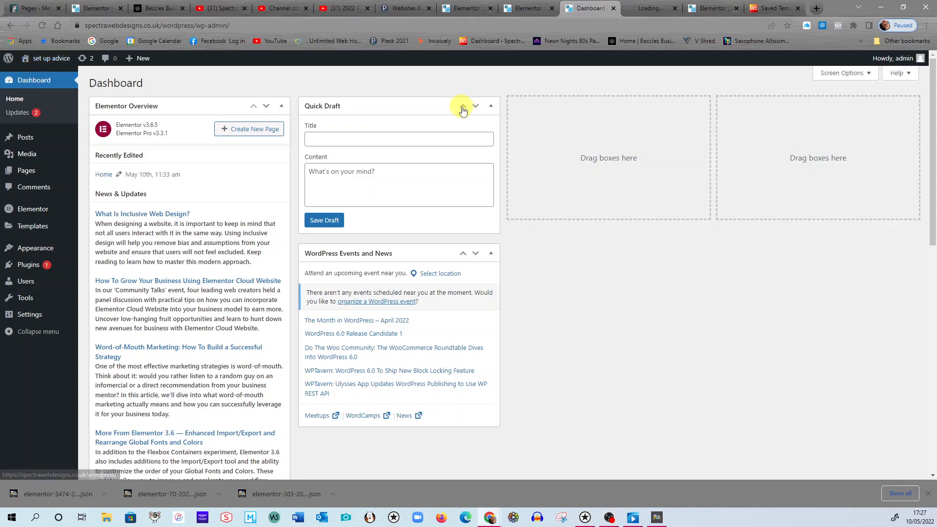
mouse_move(20, 67)
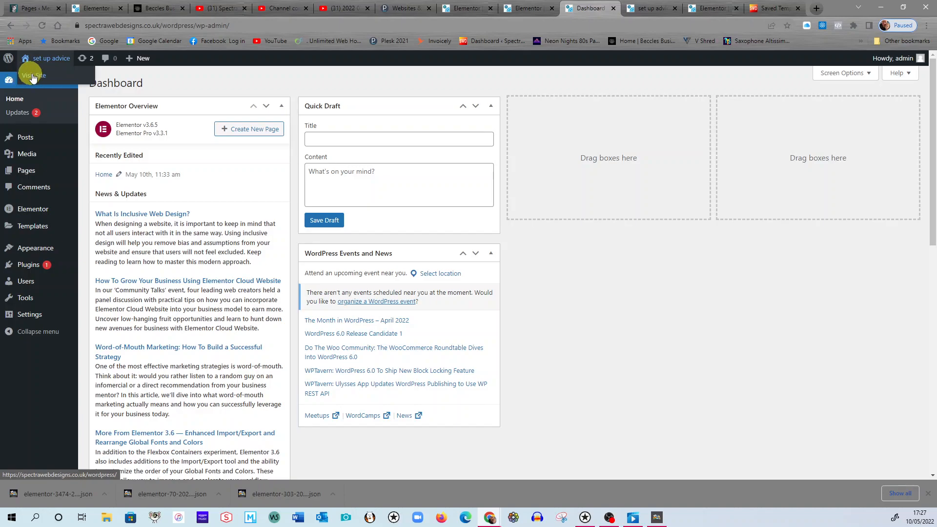
left_click(660, 13)
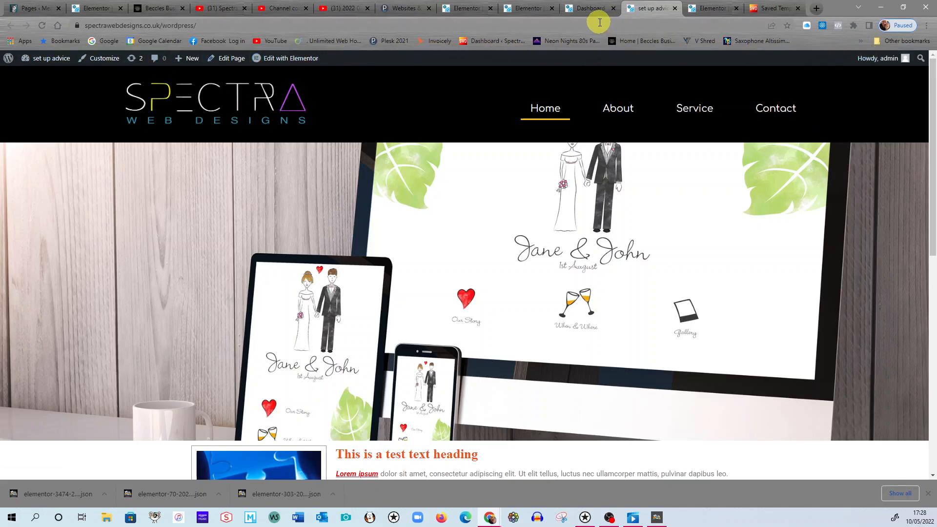
scroll(612, 288, "down", 3)
scroll(615, 270, "up", 3)
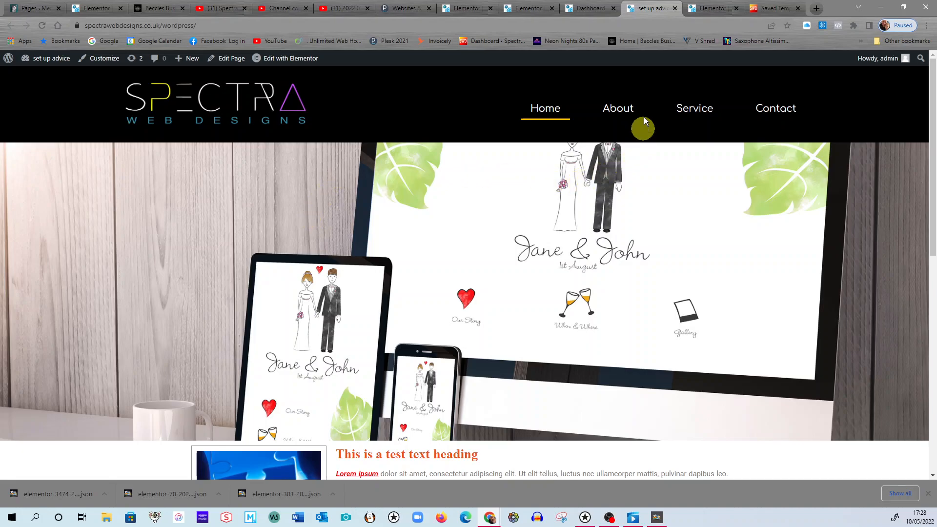
- Return to the WordPress dashboard and open the Home page for editing with Elementor from the list of pages
left_click(587, 10)
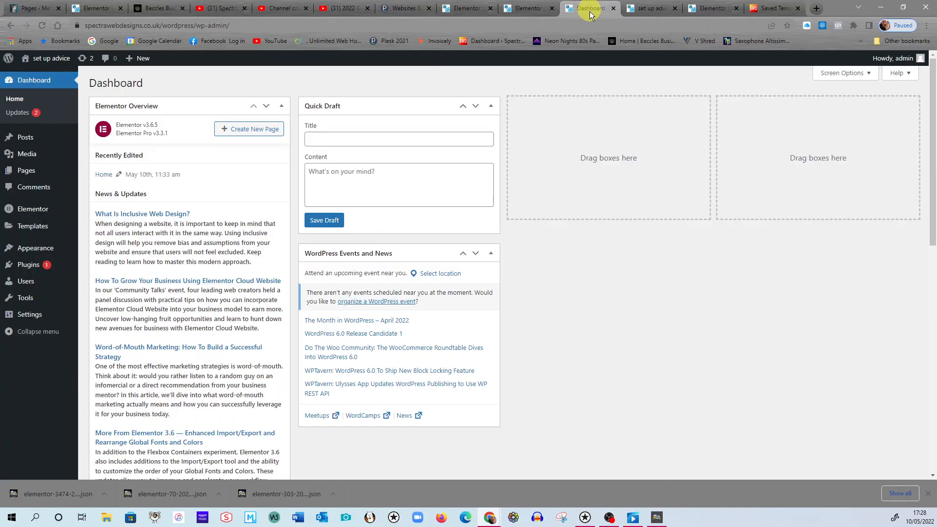
mouse_move(903, 64)
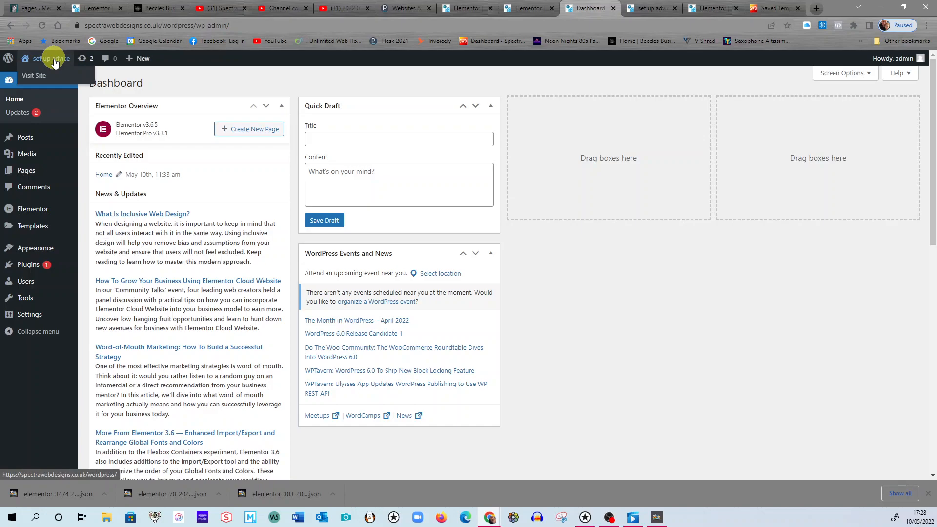
mouse_move(34, 176)
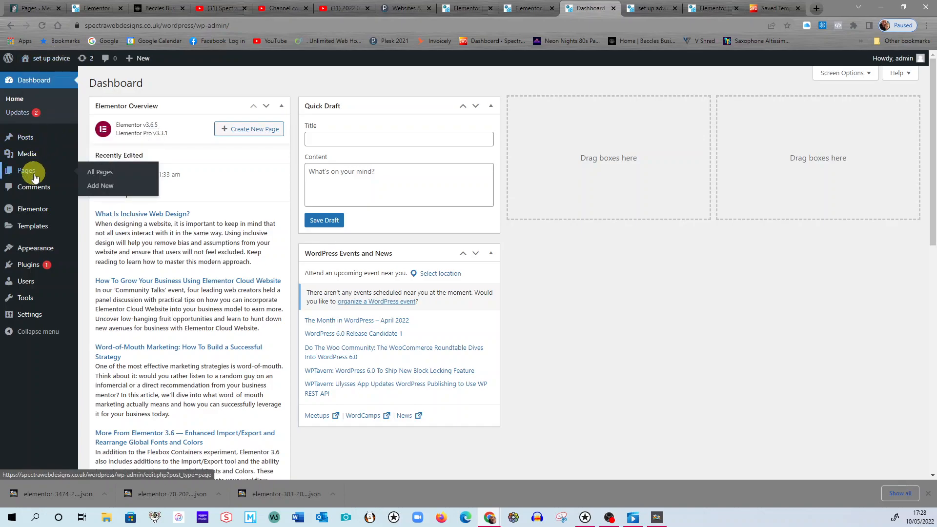
left_click(31, 172)
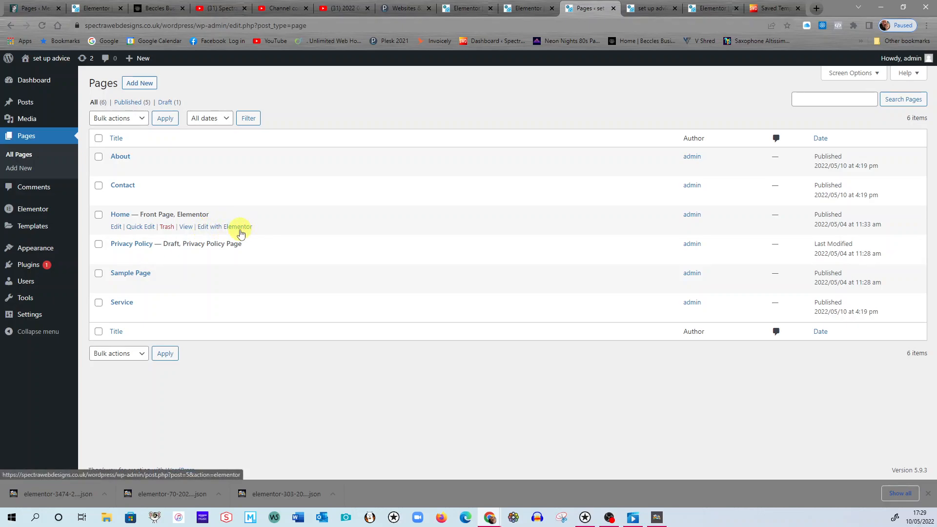
left_click(214, 227)
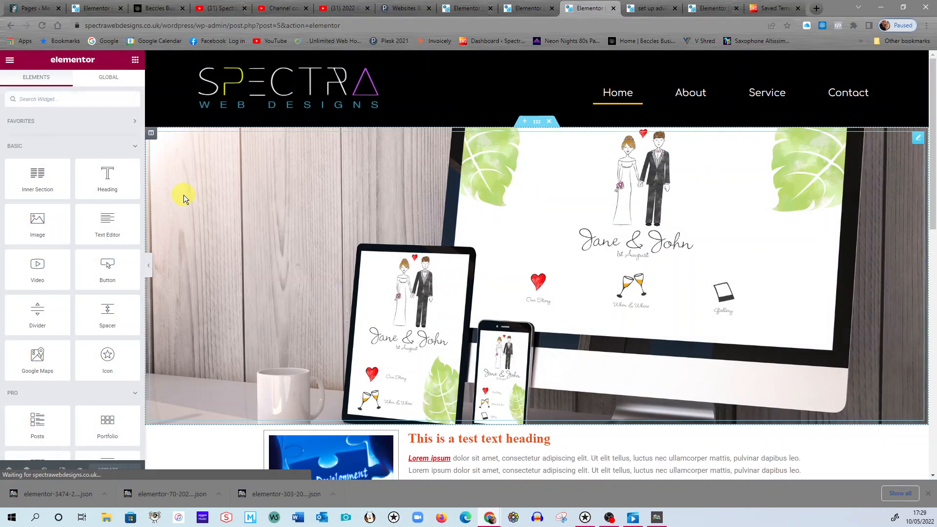
- Look through the Home page sections and open the settings of the small Web Development image beside the test heading
scroll(590, 264, "down", 4)
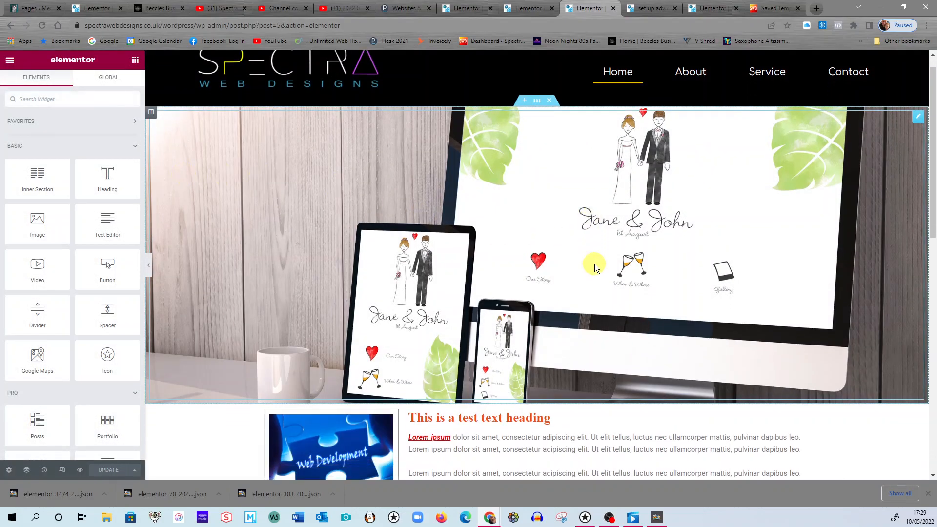
scroll(583, 259, "down", 3)
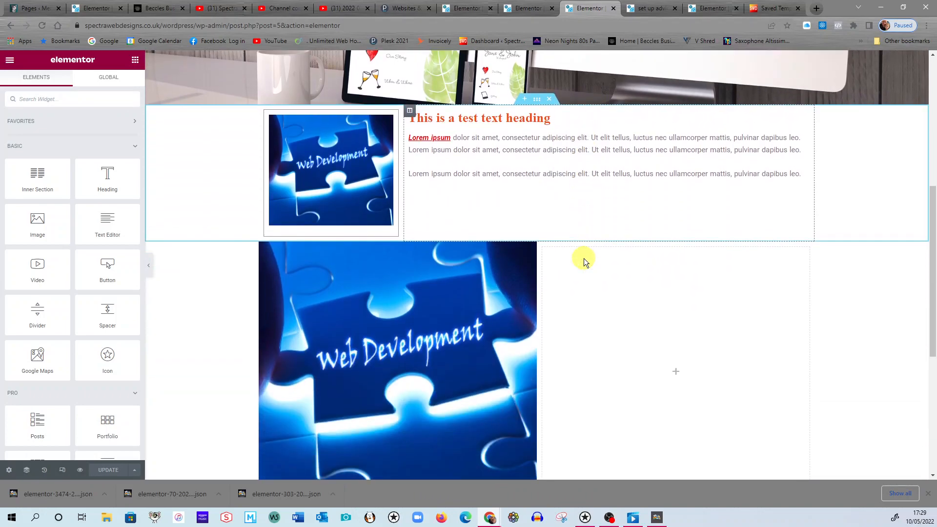
scroll(584, 258, "up", 7)
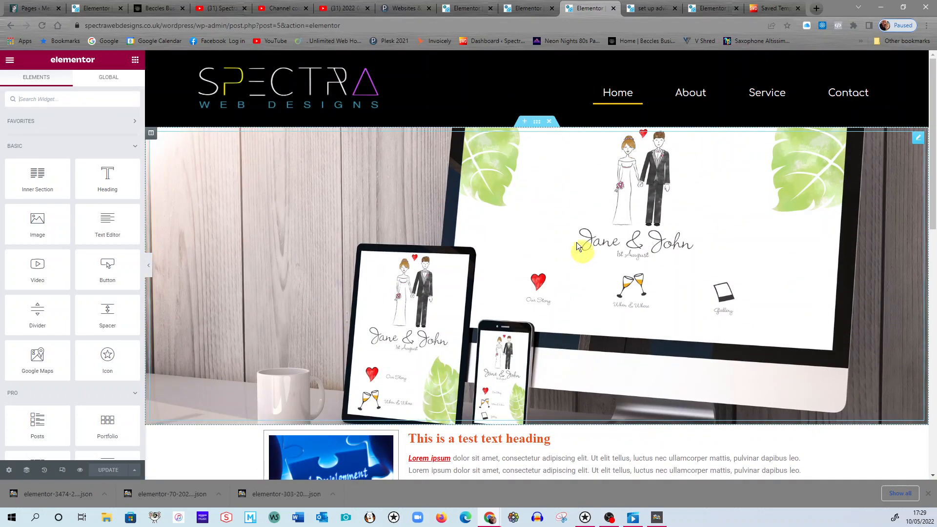
scroll(520, 222, "down", 3)
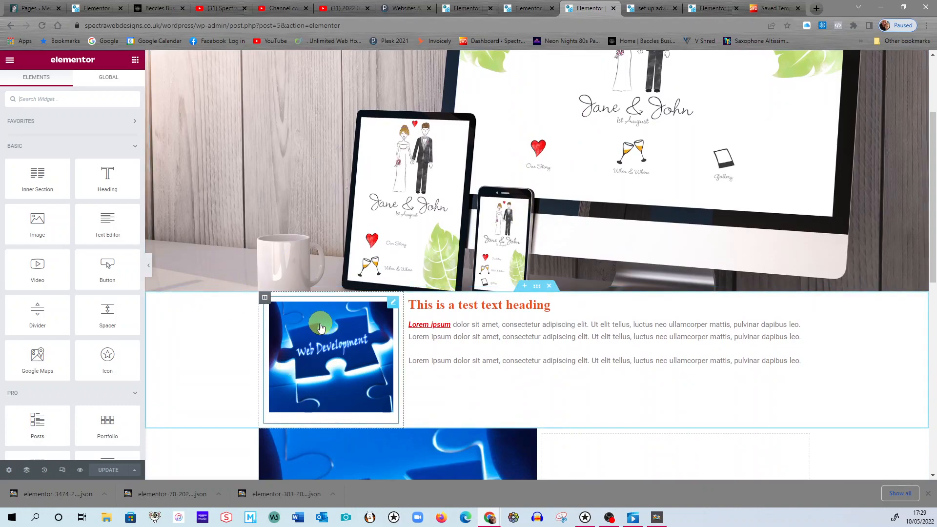
left_click(394, 303)
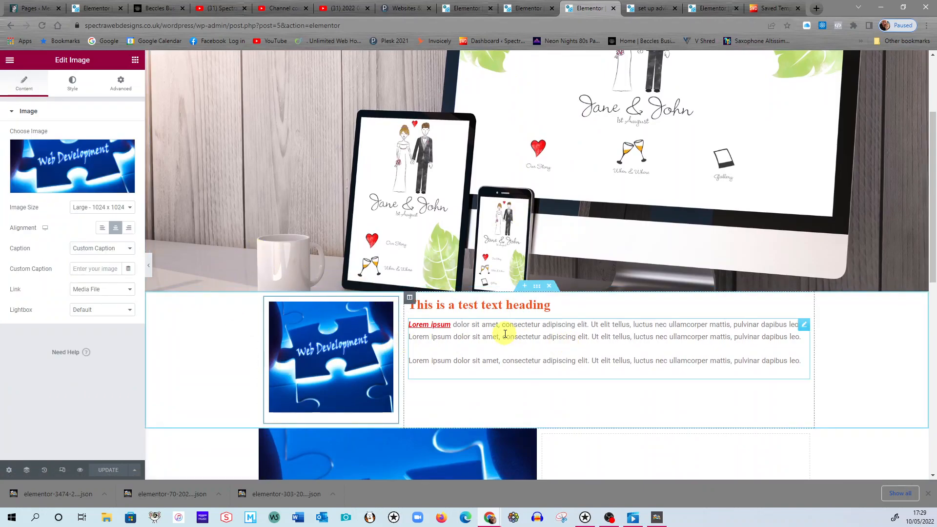
- Add an empty Image widget above the small Web Development image and delete that widget again
left_click(136, 60)
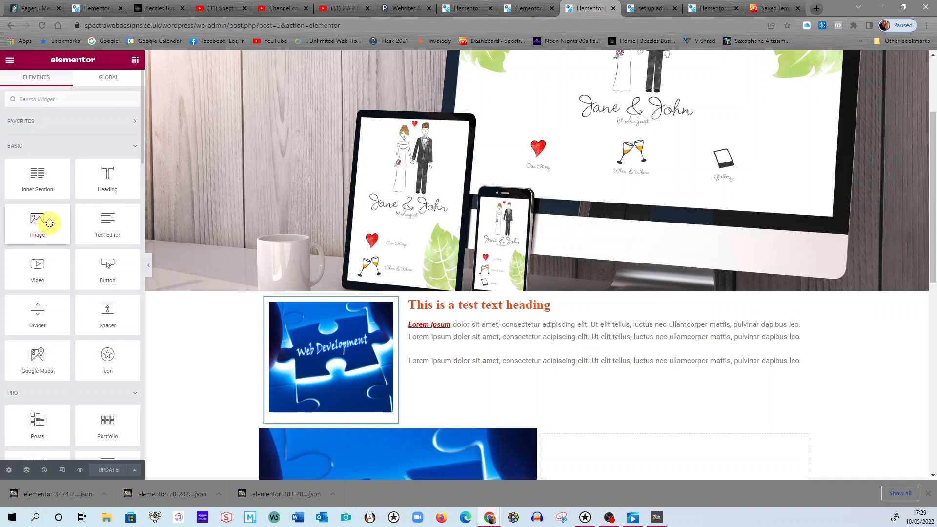
left_click_drag(50, 223, 370, 329)
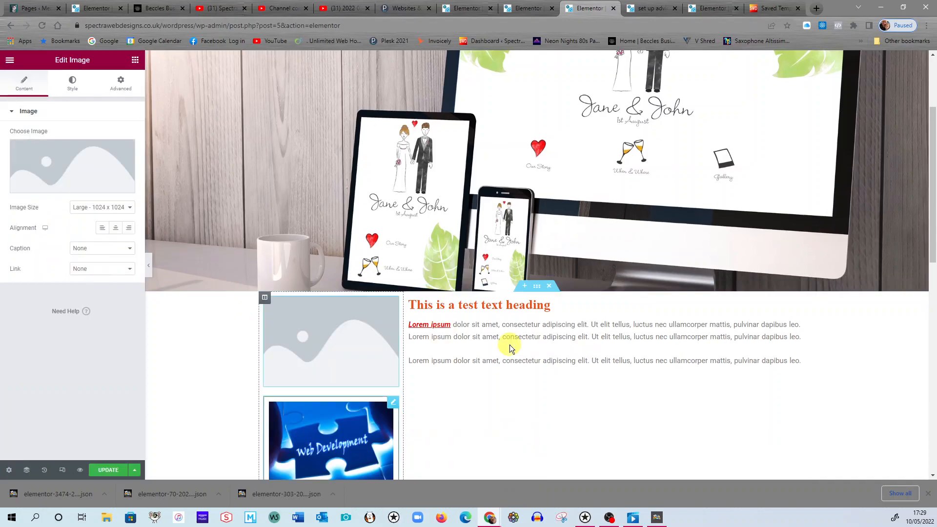
right_click(332, 332)
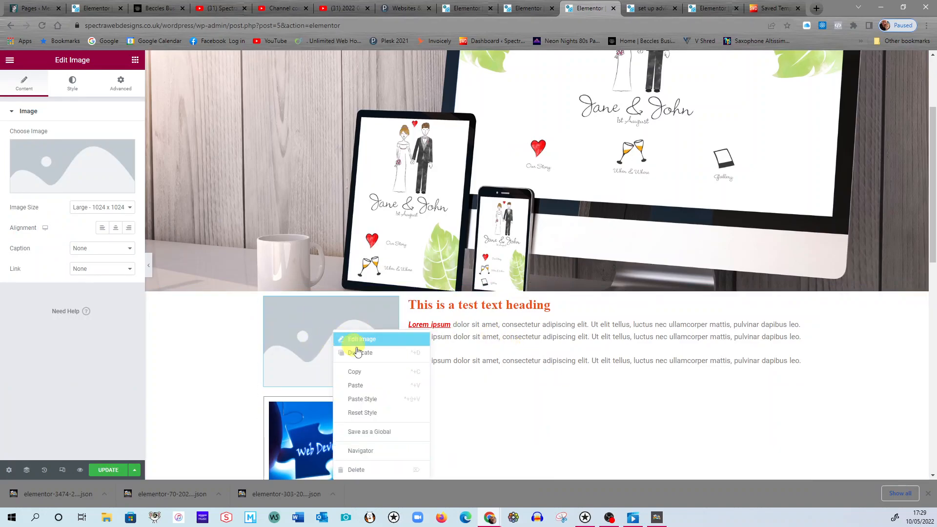
left_click(356, 469)
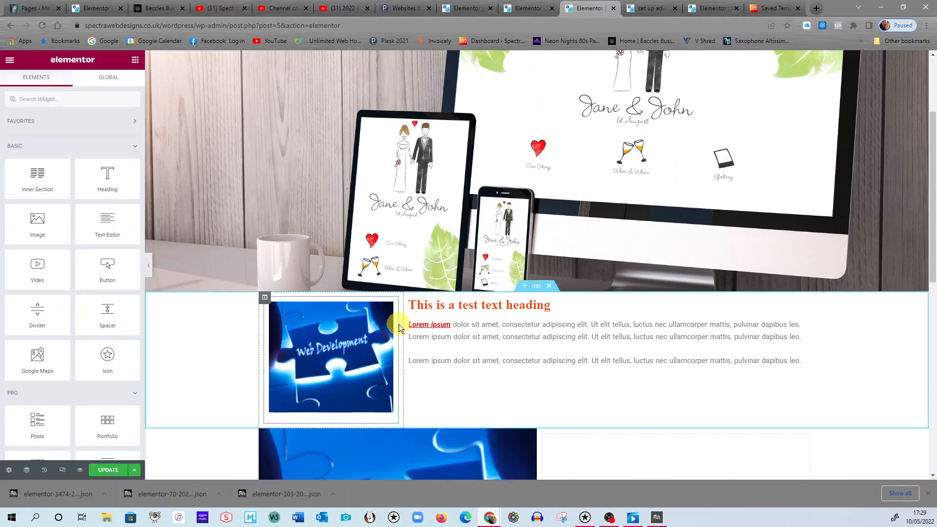
- Open the small framed Web Development image beside the test heading for editing
scroll(582, 182, "up", 3)
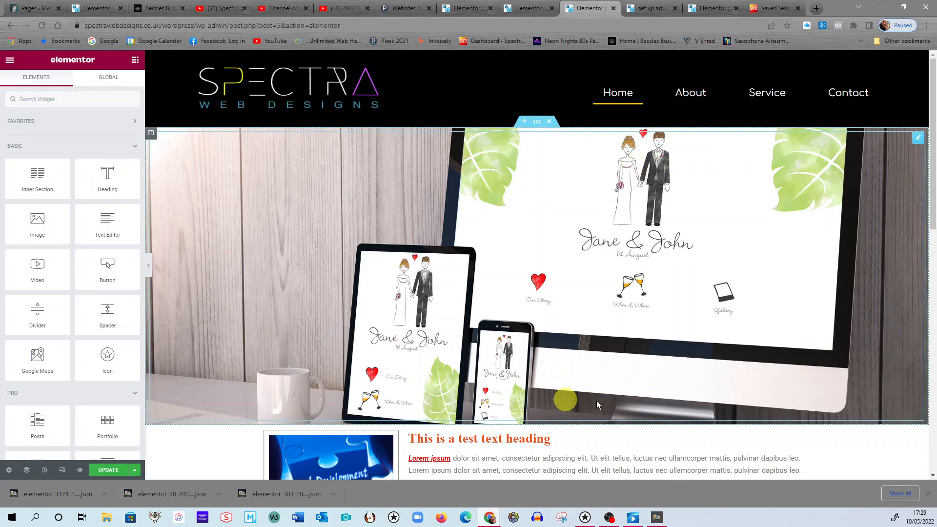
scroll(536, 179, "down", 6)
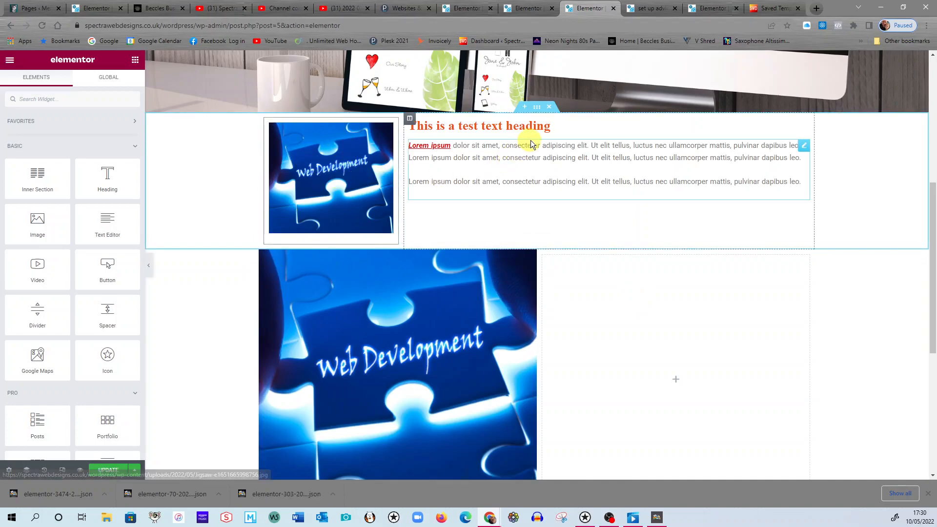
scroll(531, 144, "up", 4)
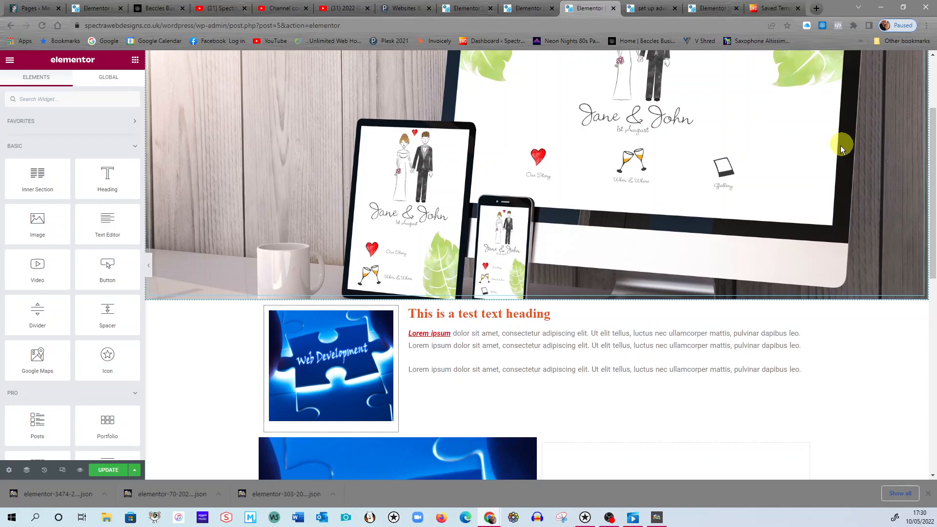
scroll(705, 192, "down", 10)
scroll(418, 139, "up", 4)
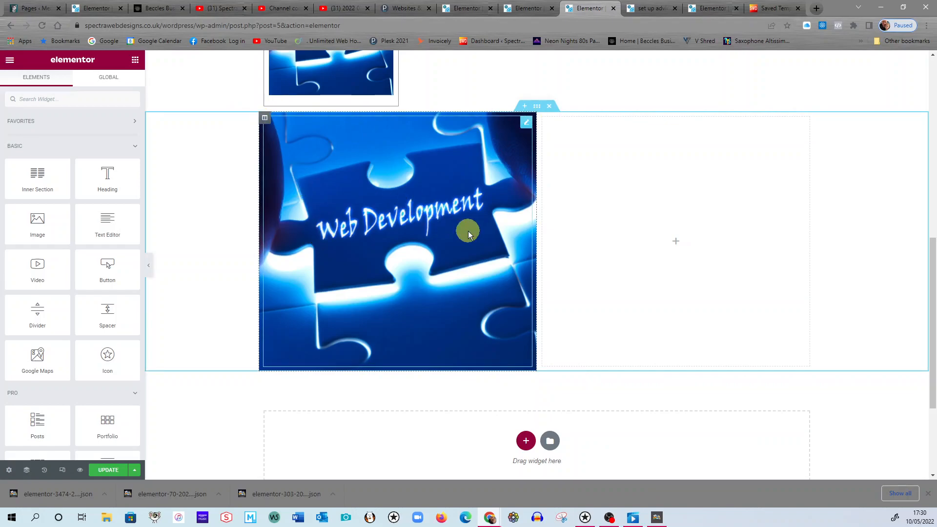
scroll(473, 268, "up", 3)
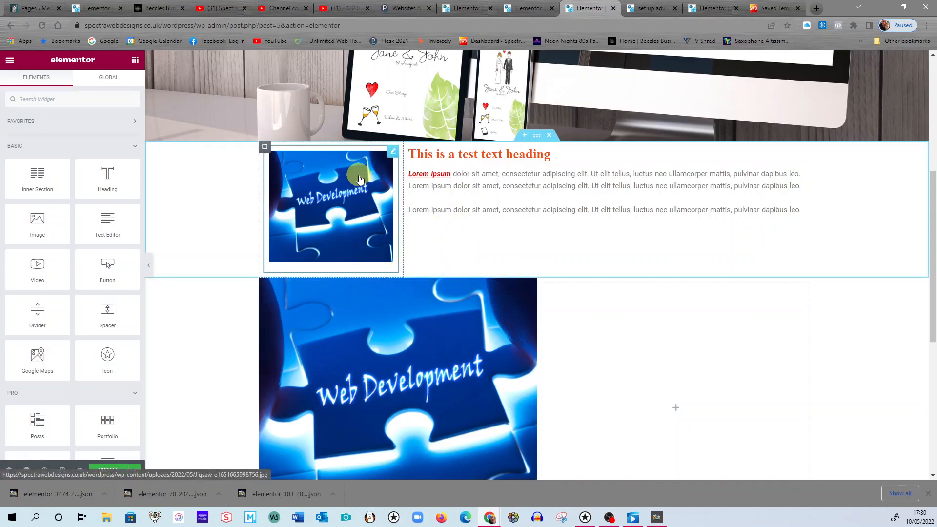
left_click(392, 155)
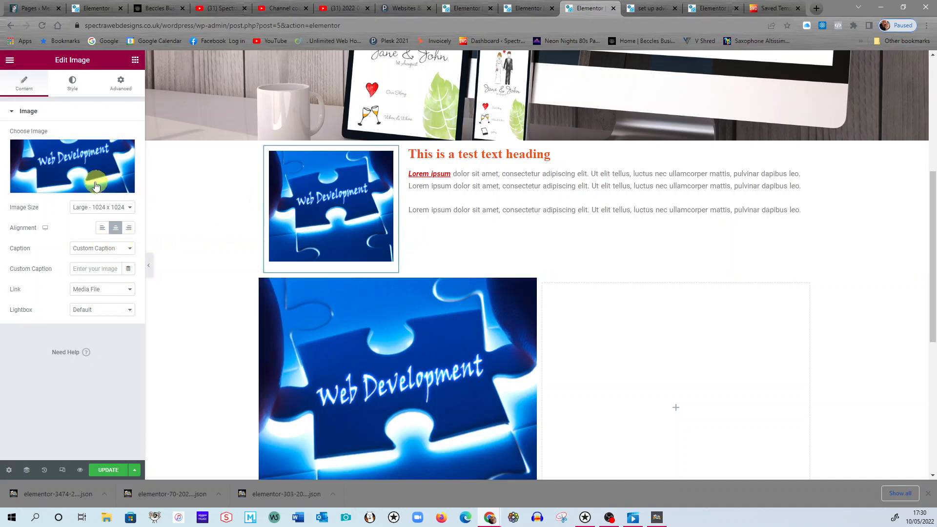
- Replace the framed image with the square Spectra thumbnail, invoicely-thumb-225.jpg, from the media library
left_click(55, 159)
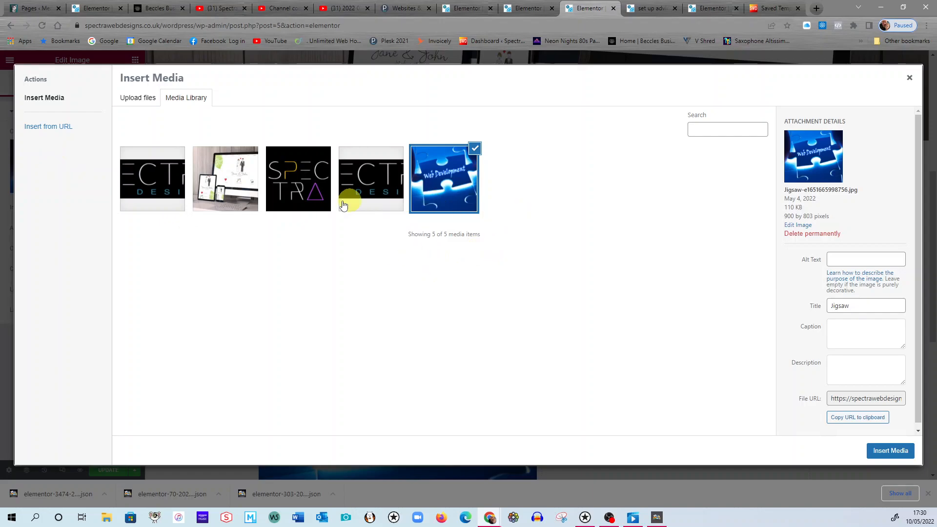
left_click(292, 177)
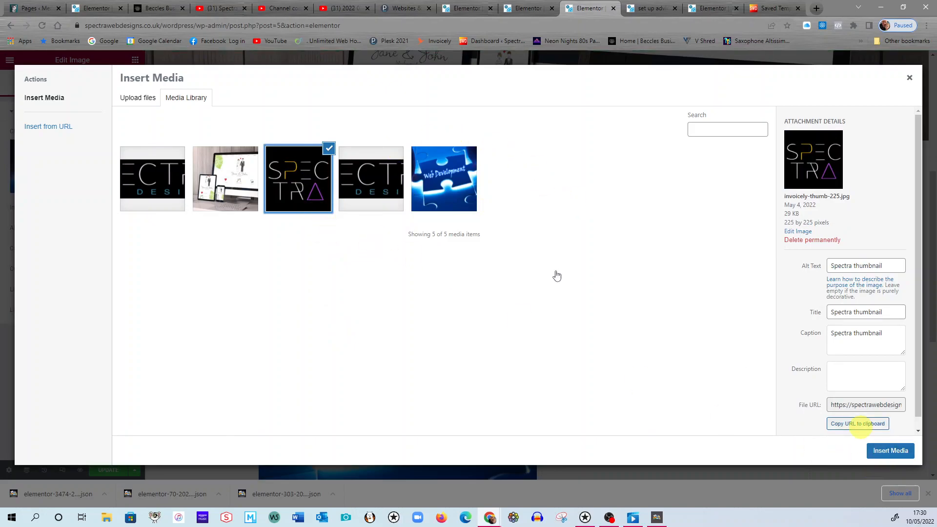
left_click(904, 449)
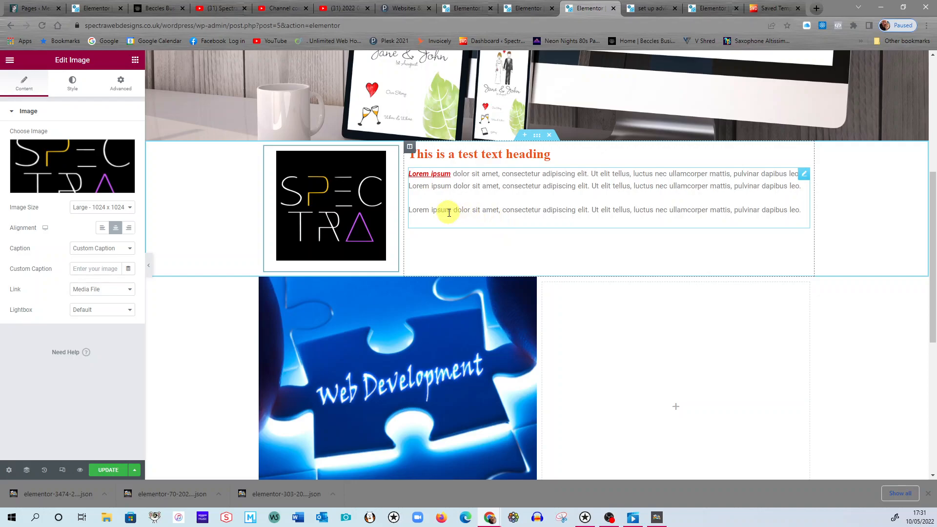
- Upload lapop image ORANGE.jpg from the LOGO folder to the media library as the framed widget's new picture
left_click(76, 166)
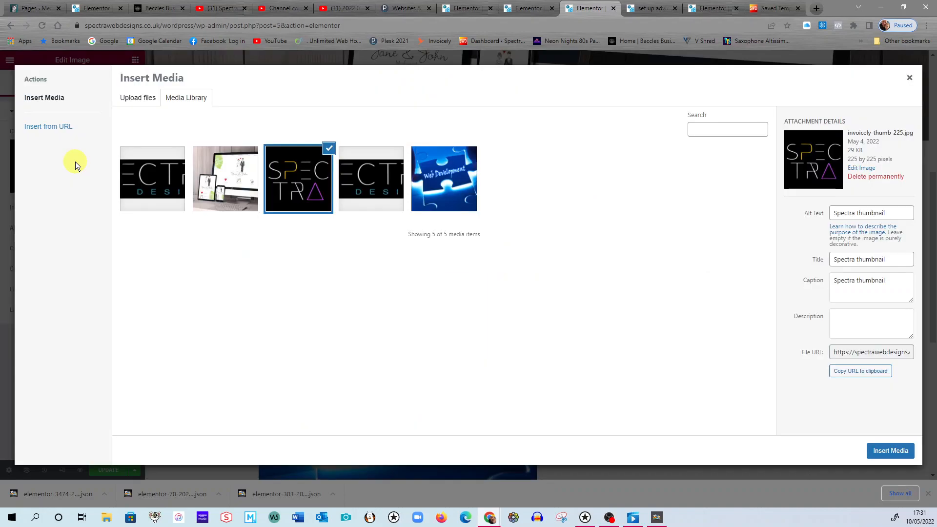
left_click(149, 104)
left_click(489, 256)
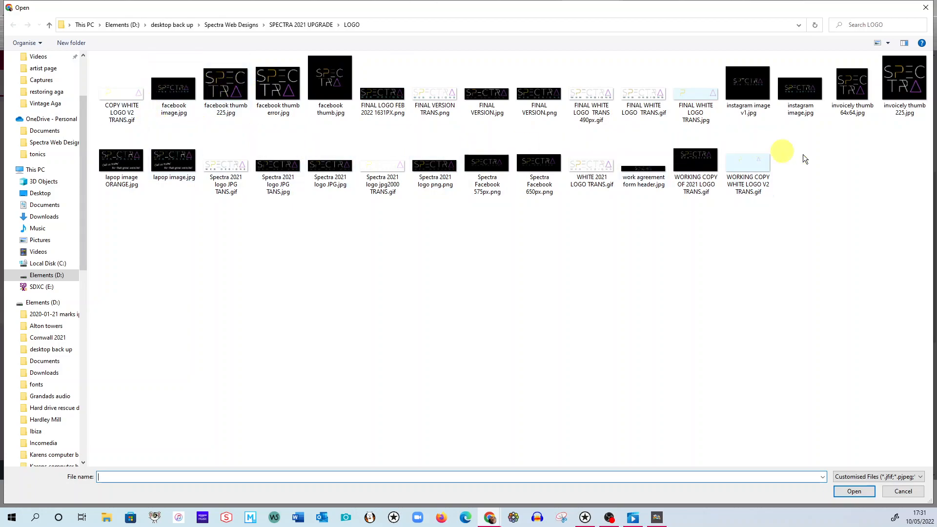
left_click(278, 85)
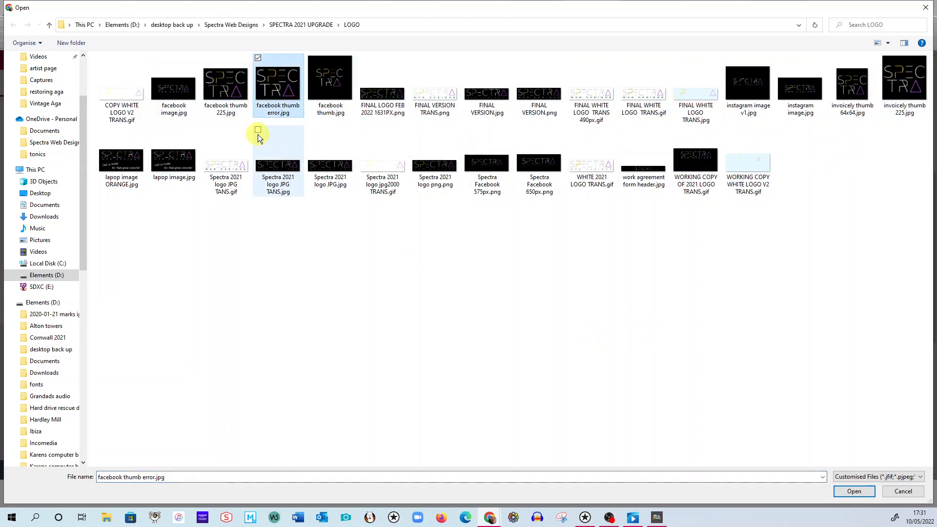
left_click(125, 164)
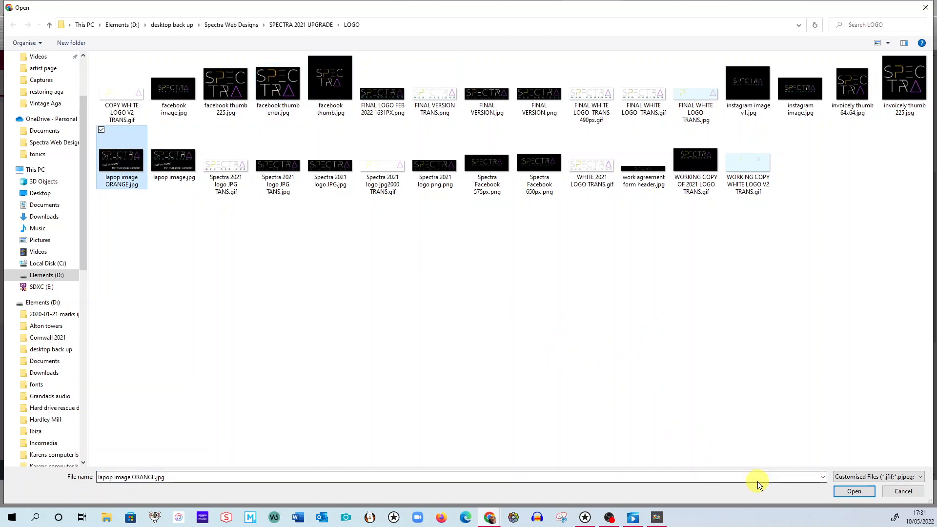
left_click(841, 491)
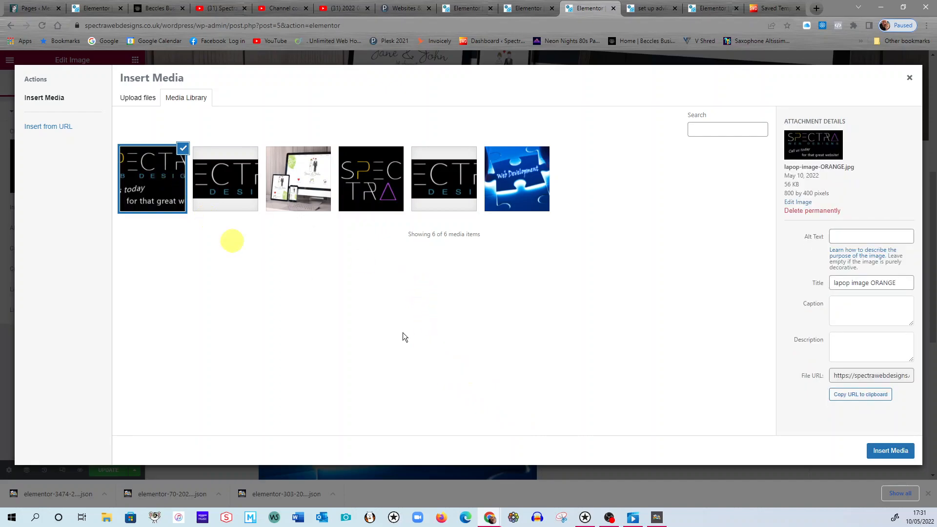
- Caption the uploaded picture "write your caption here" and insert it into the framed image widget
left_click(855, 314)
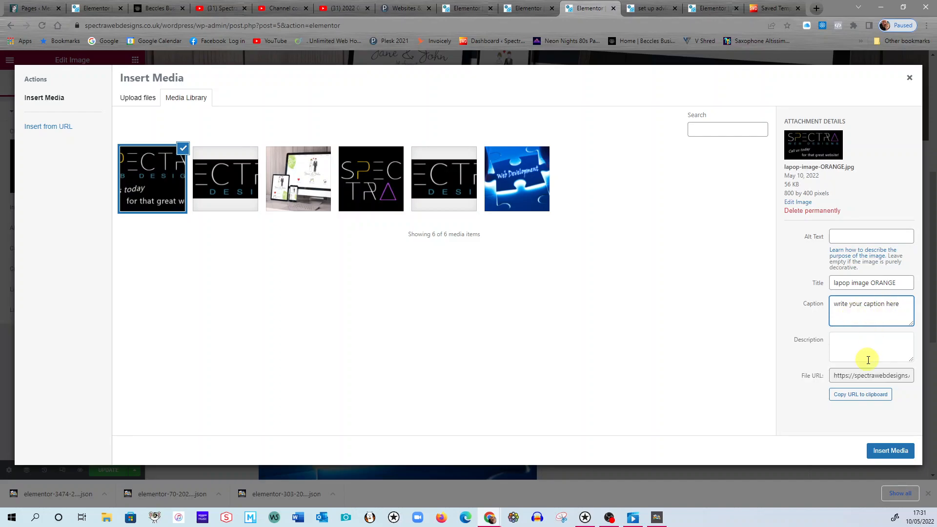
left_click(909, 454)
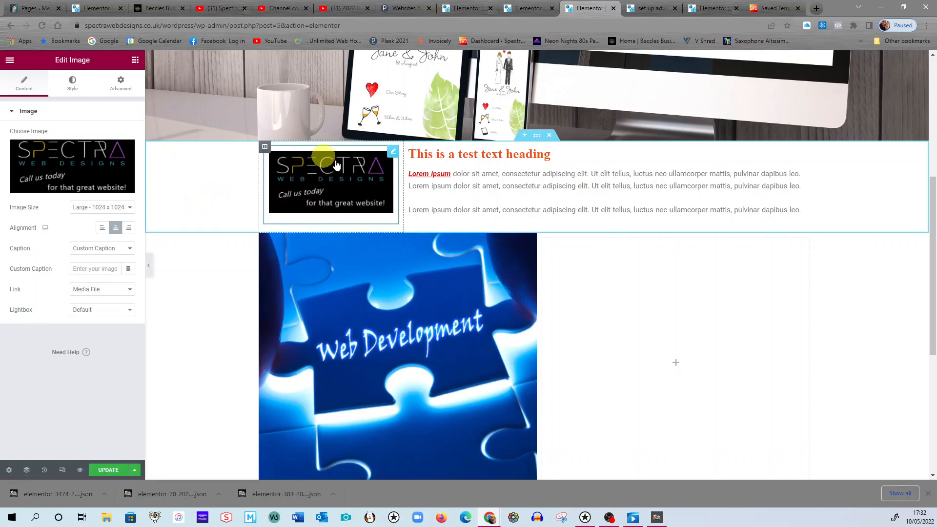
- Set the framed image widget's padding to 0 on all four sides
left_click(117, 84)
left_click(104, 186)
left_click(104, 186)
left_click(104, 187)
left_click(104, 186)
left_click(104, 186)
left_click(104, 187)
left_click(104, 187)
left_click(104, 187)
left_click(103, 186)
left_click(104, 186)
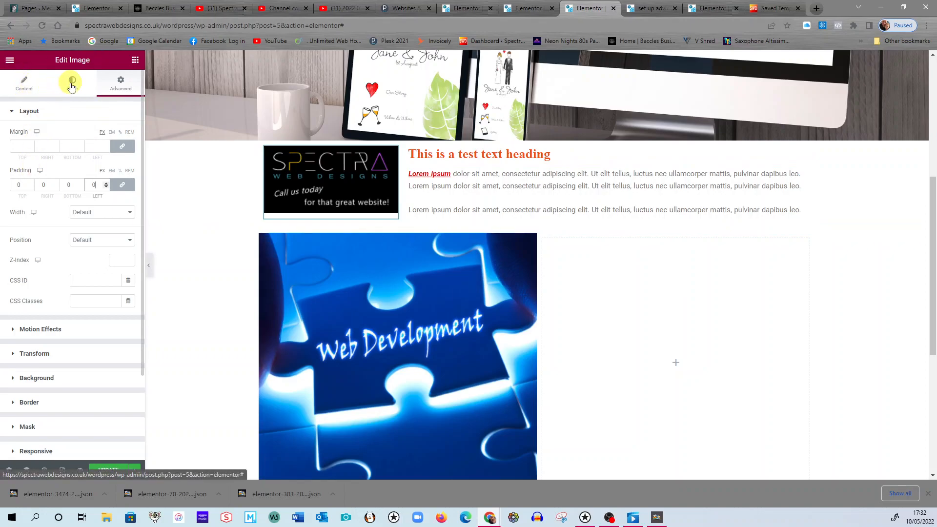
- Preview the framed image in its lightbox, close the preview and reopen the image widget for editing
left_click(25, 91)
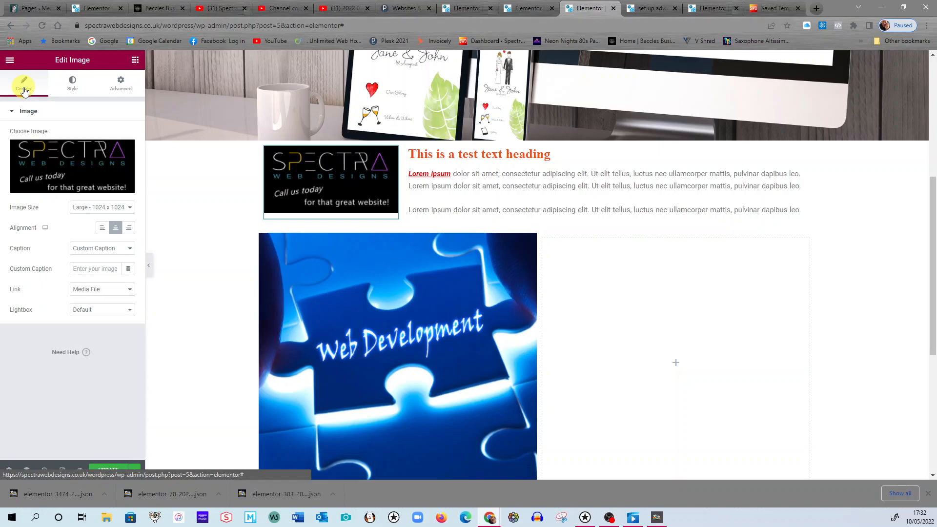
left_click(518, 199)
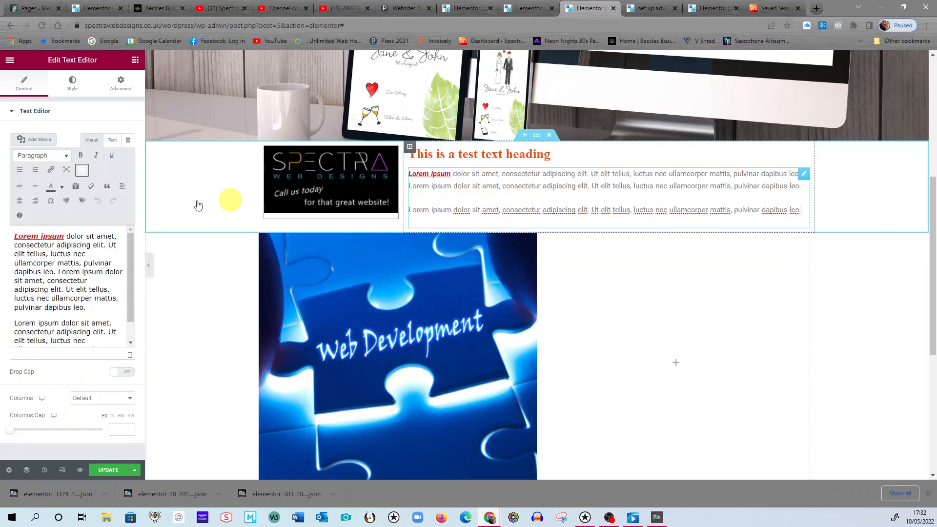
left_click(339, 202)
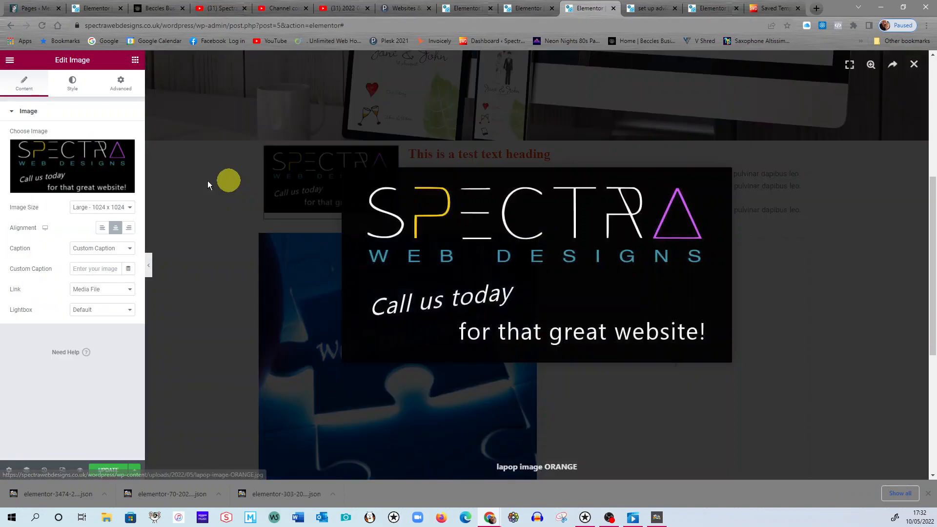
left_click(913, 65)
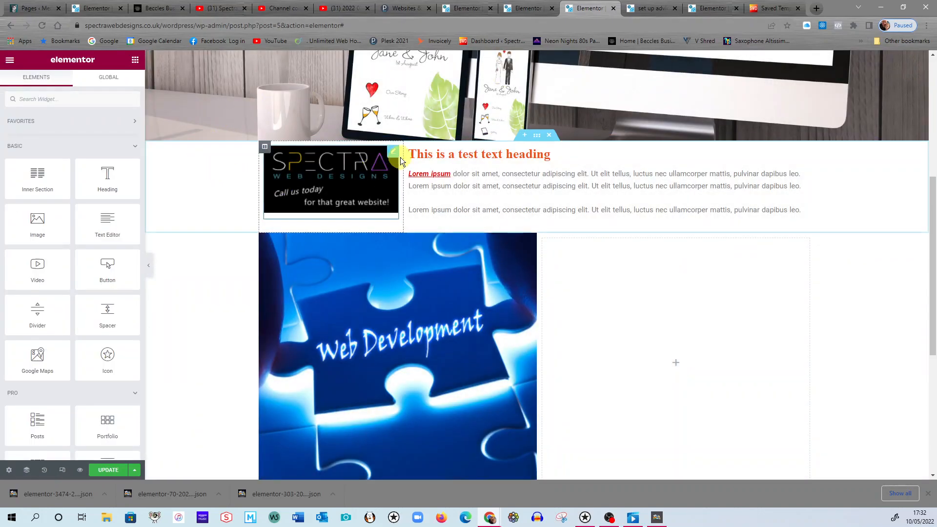
left_click(391, 155)
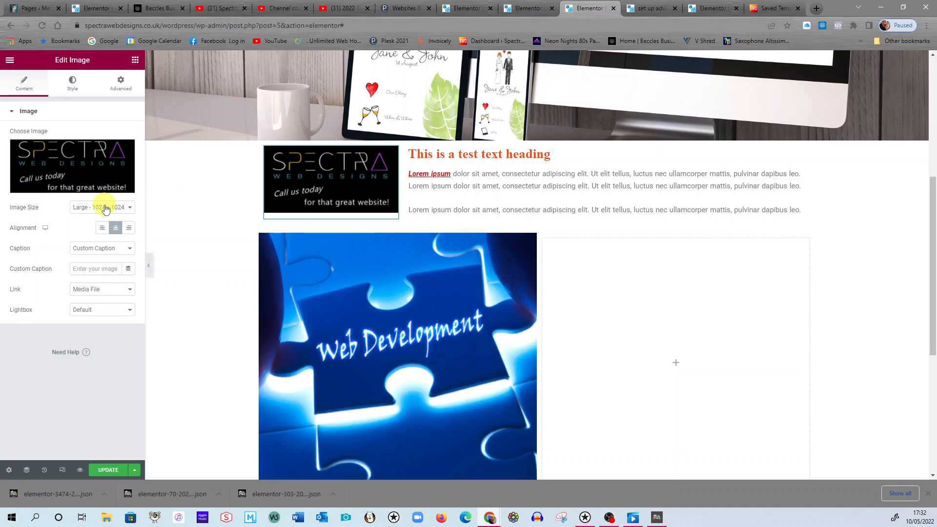
- Change the framed image's caption source to Attachment Caption
left_click(129, 248)
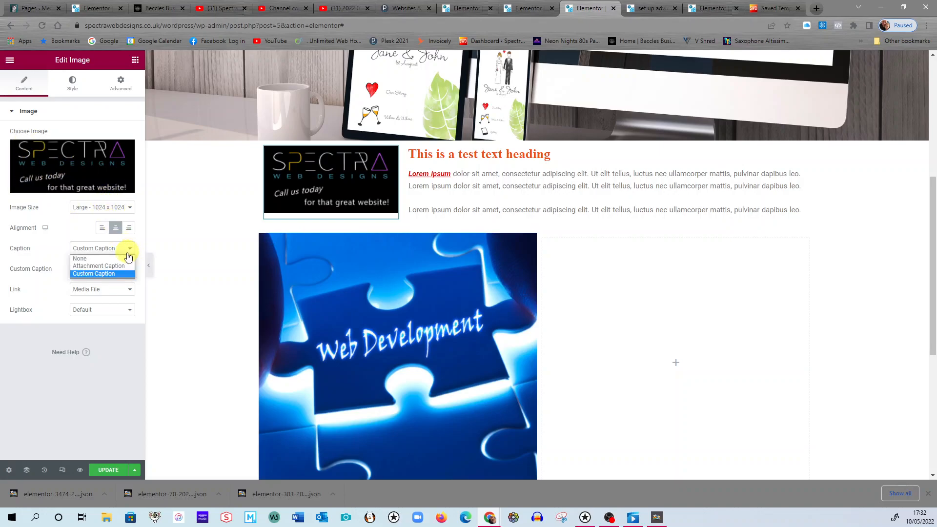
left_click(117, 274)
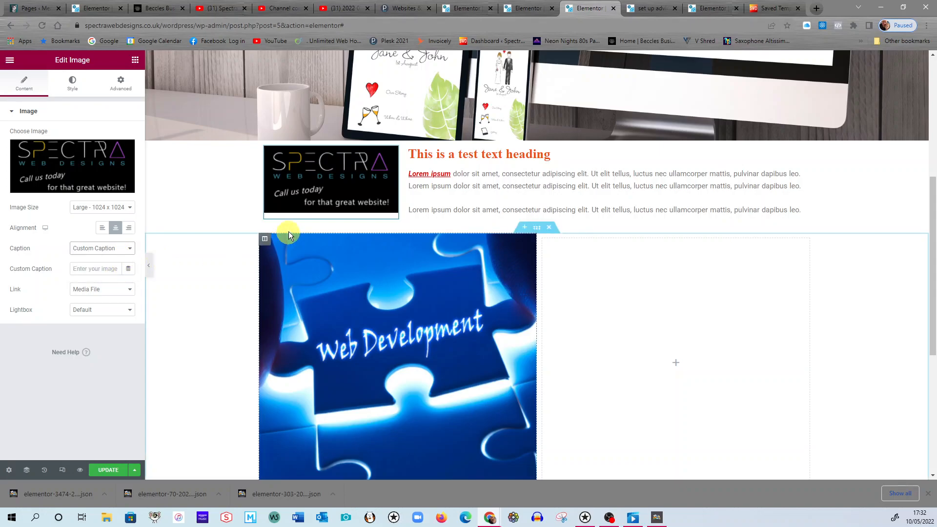
left_click(126, 248)
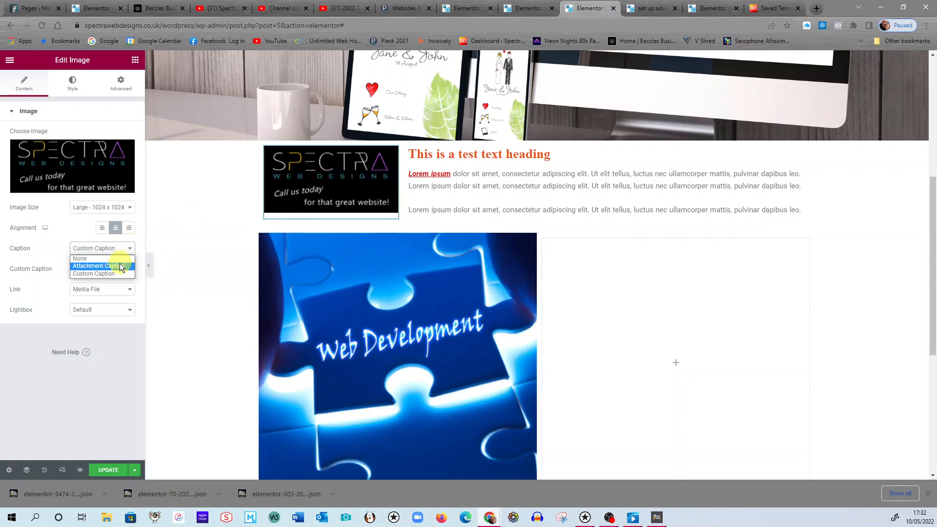
left_click(119, 265)
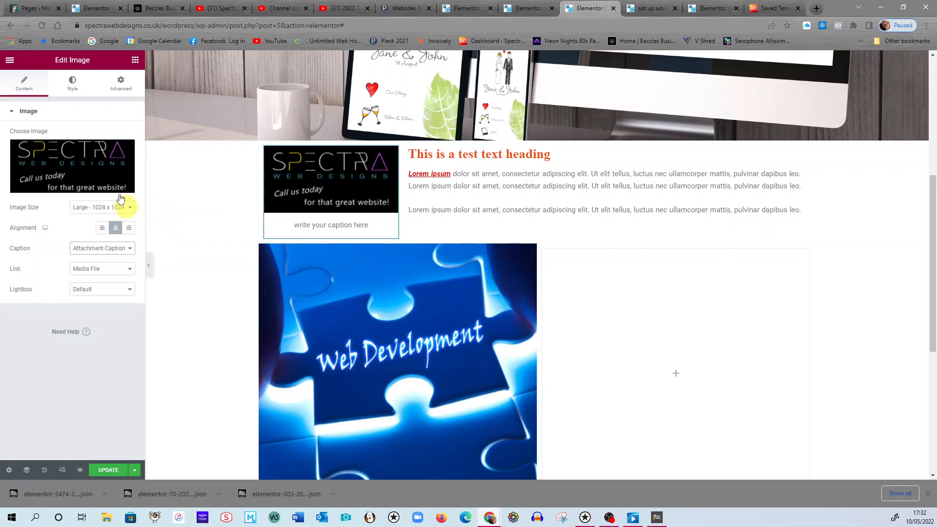
- Try shrinking the framed image to a width of 54% and a height of 80 px in its style settings
left_click(76, 84)
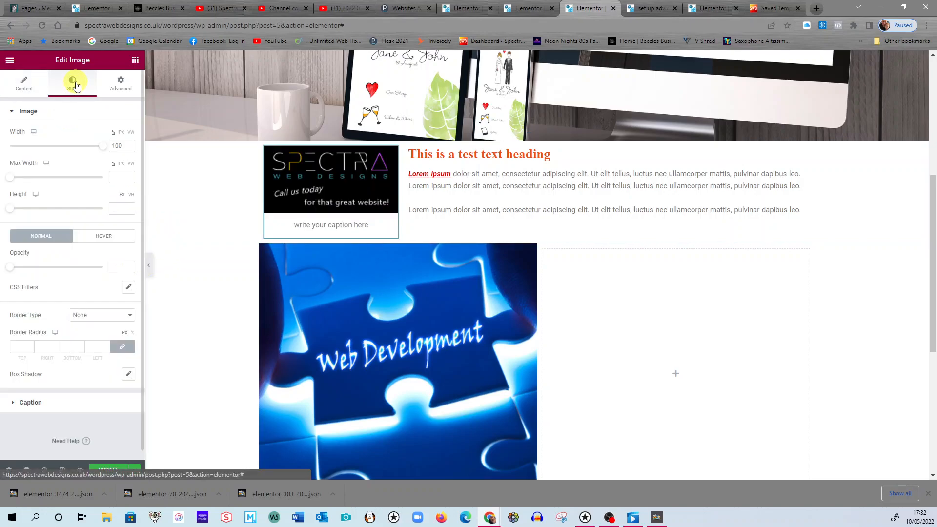
left_click_drag(101, 149, 58, 151)
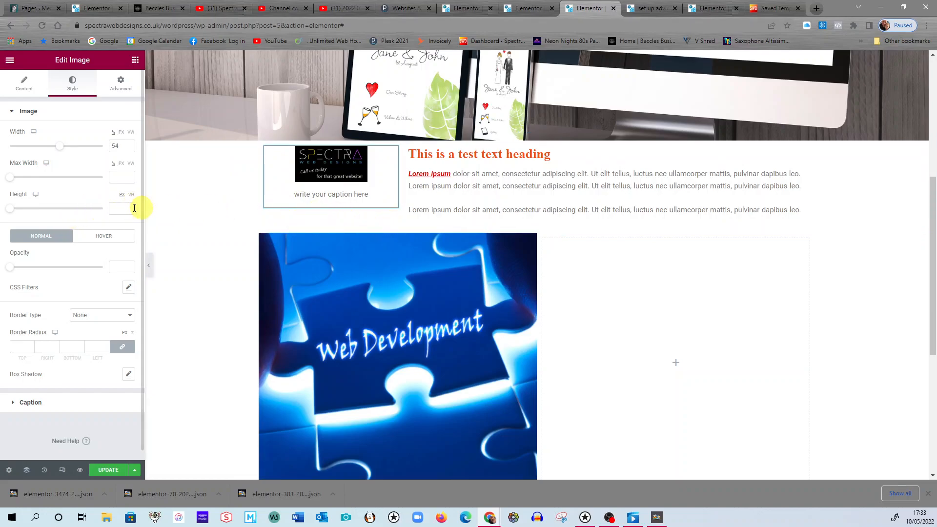
left_click_drag(16, 210, 53, 214)
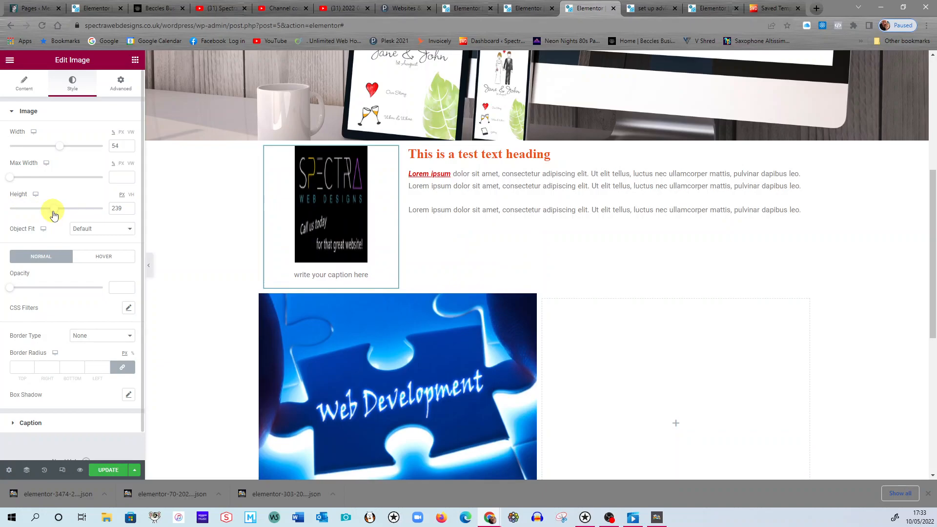
left_click_drag(39, 213, 25, 213)
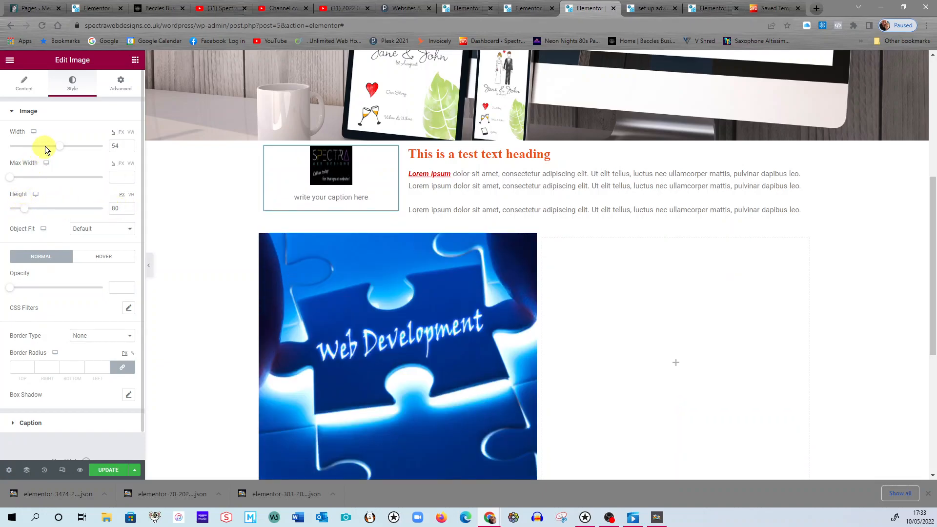
- Set the framed image's width to 100% and fine-tune its height to 137 px
left_click_drag(59, 151, 109, 149)
left_click_drag(26, 215, 38, 213)
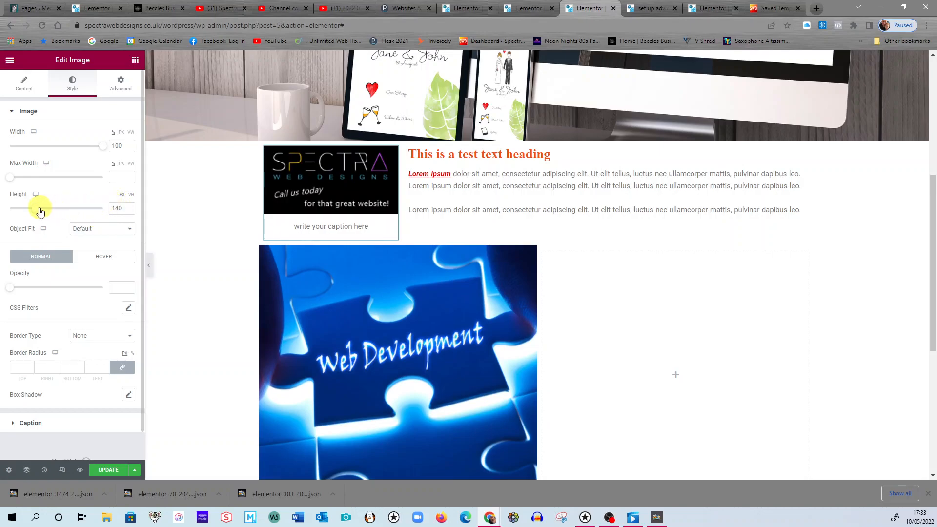
left_click_drag(40, 212, 38, 213)
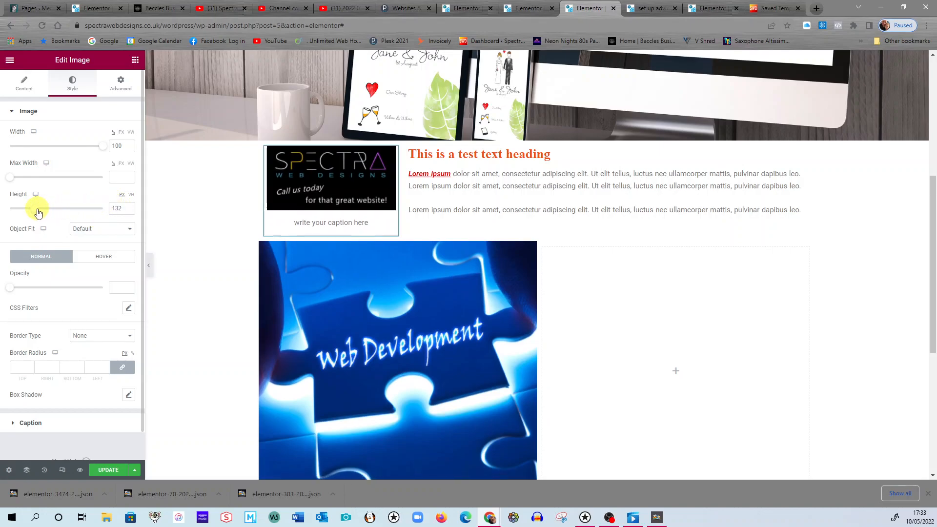
left_click(128, 207)
left_click(128, 206)
left_click(128, 207)
left_click(127, 207)
left_click(127, 207)
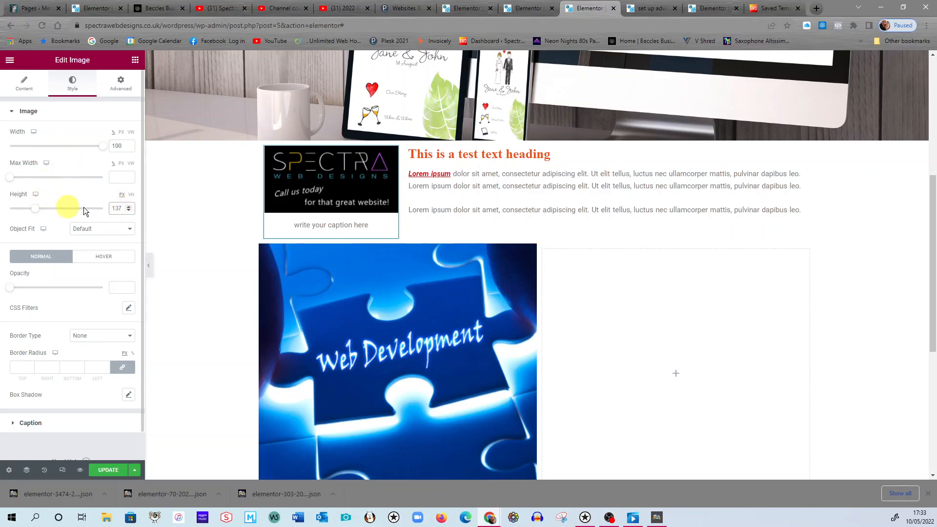
- Reduce the framed image's width to 82% and try the Fill and Contain object fit options
left_click(130, 229)
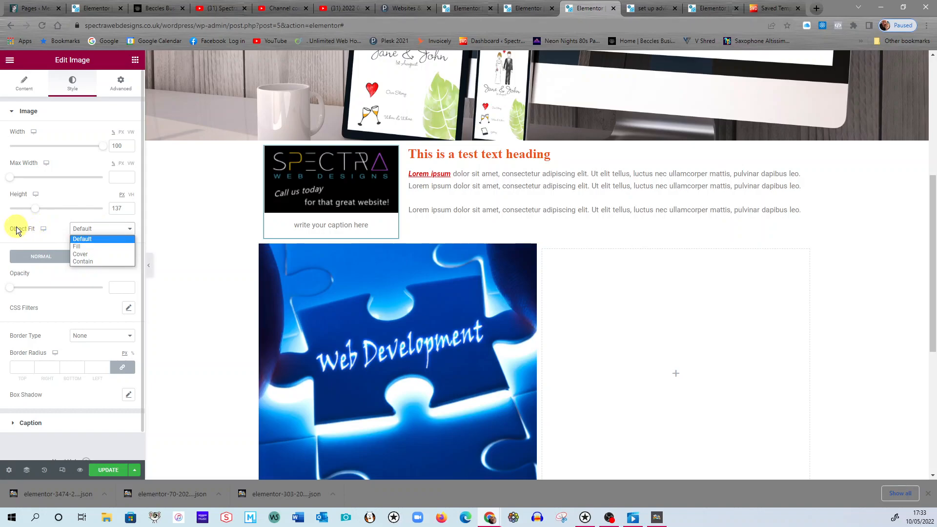
left_click(89, 254)
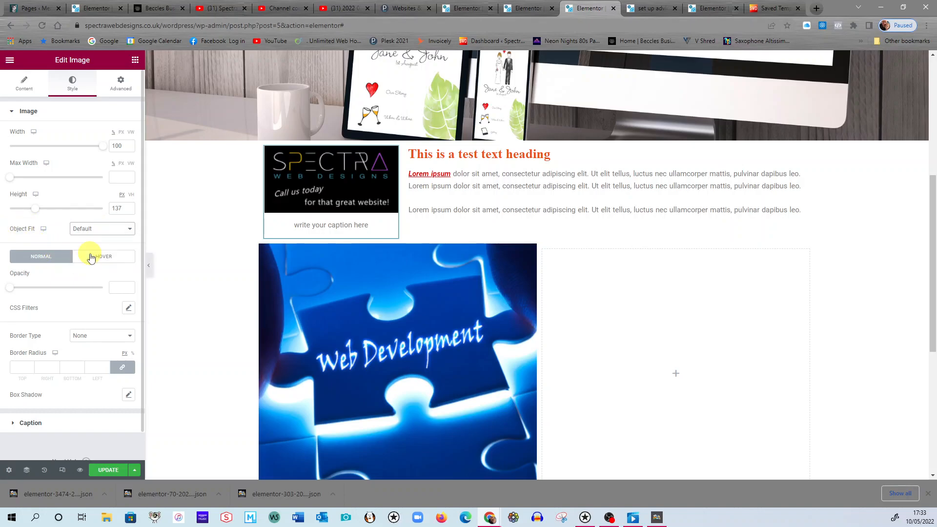
left_click_drag(94, 149, 87, 148)
left_click(122, 229)
left_click(121, 247)
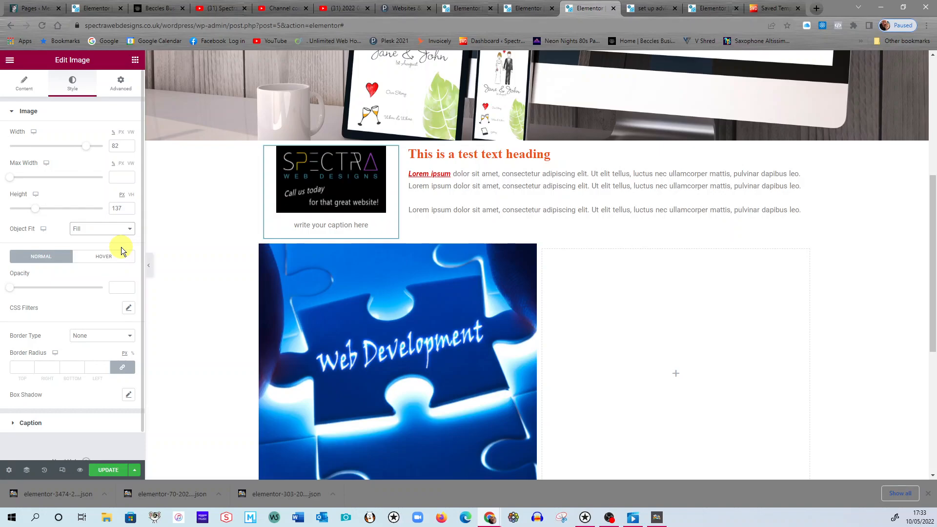
left_click(130, 230)
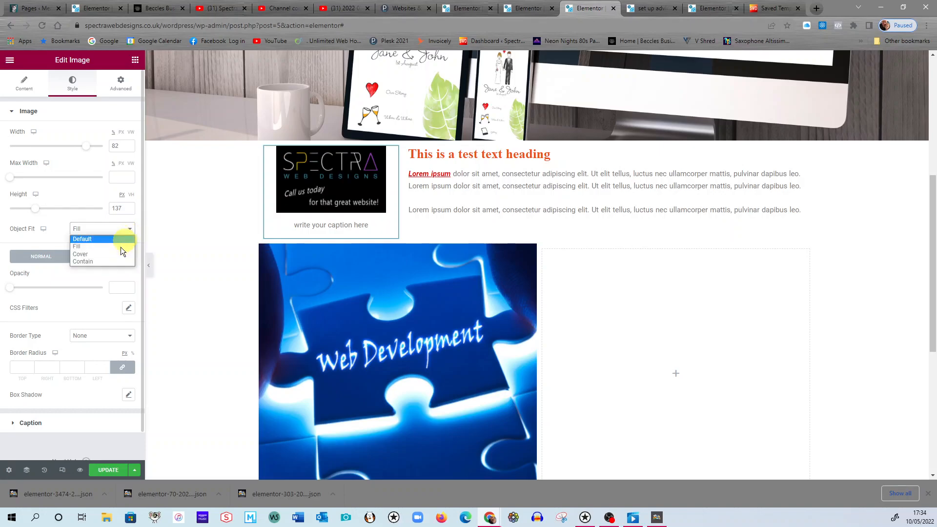
left_click(113, 262)
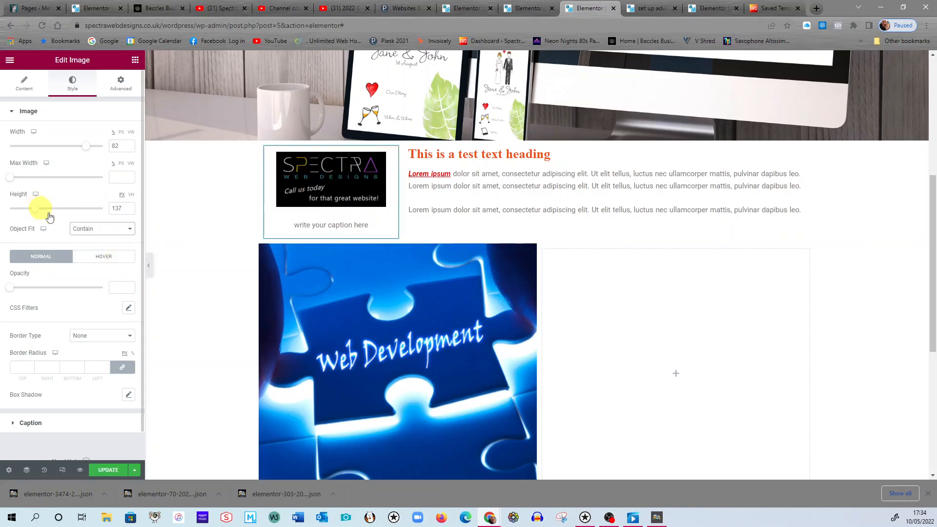
- Compare the Fill object fit once more and set the framed image's object fit to Cover
left_click(129, 233)
left_click(123, 244)
left_click(130, 230)
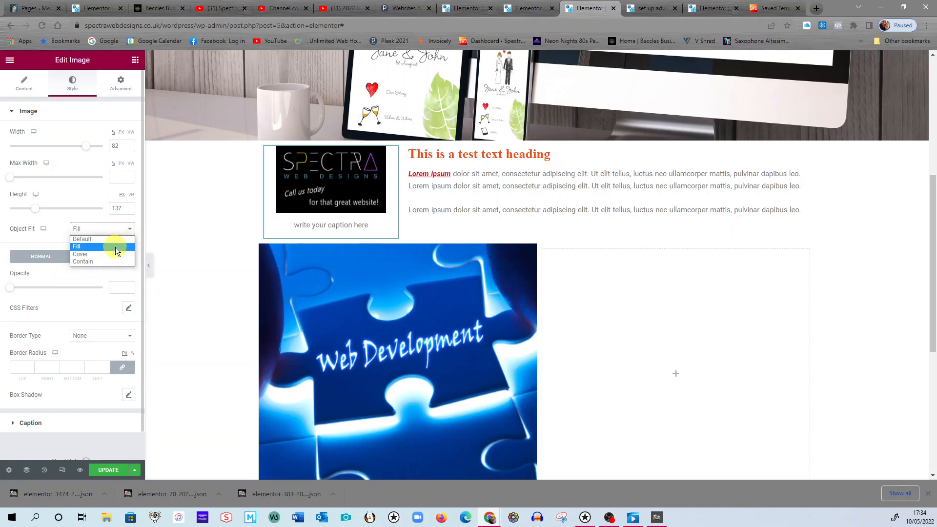
left_click(114, 252)
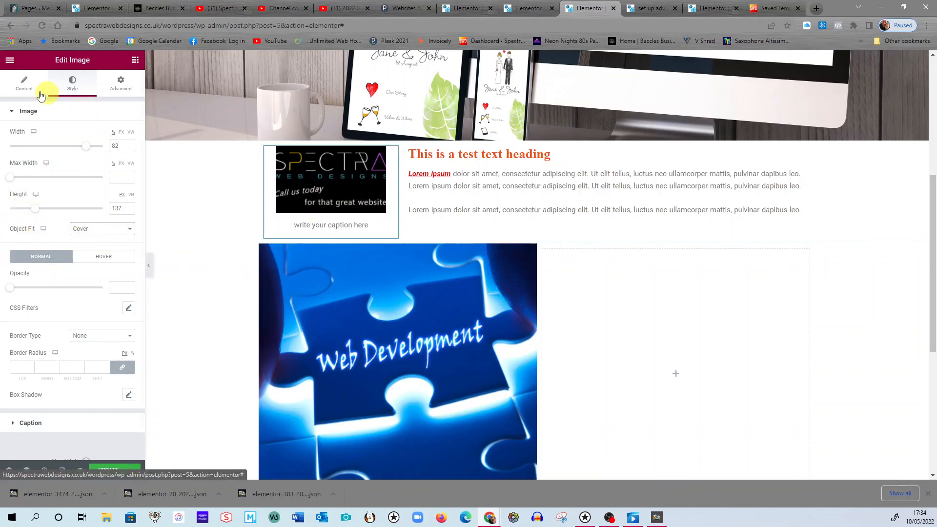
- Return to the image's content settings and update the page to save the image changes
left_click(23, 82)
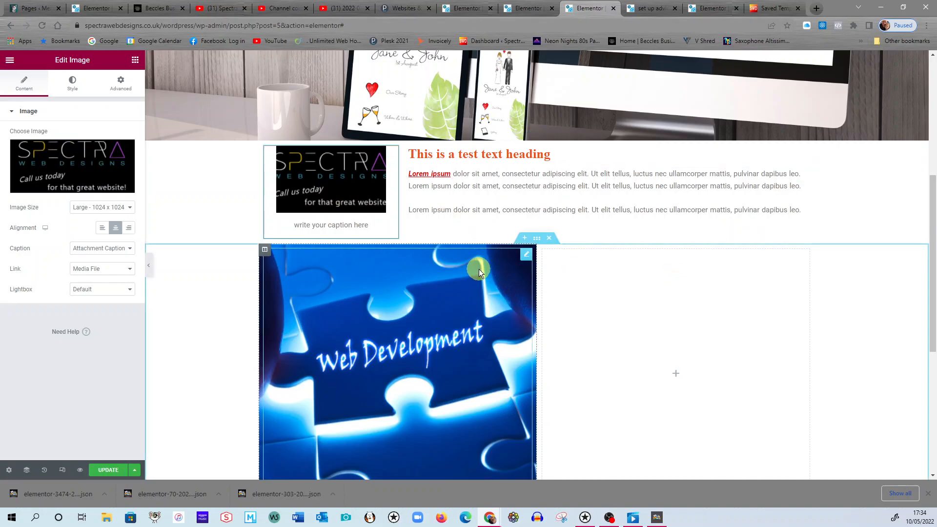
scroll(482, 294, "down", 2)
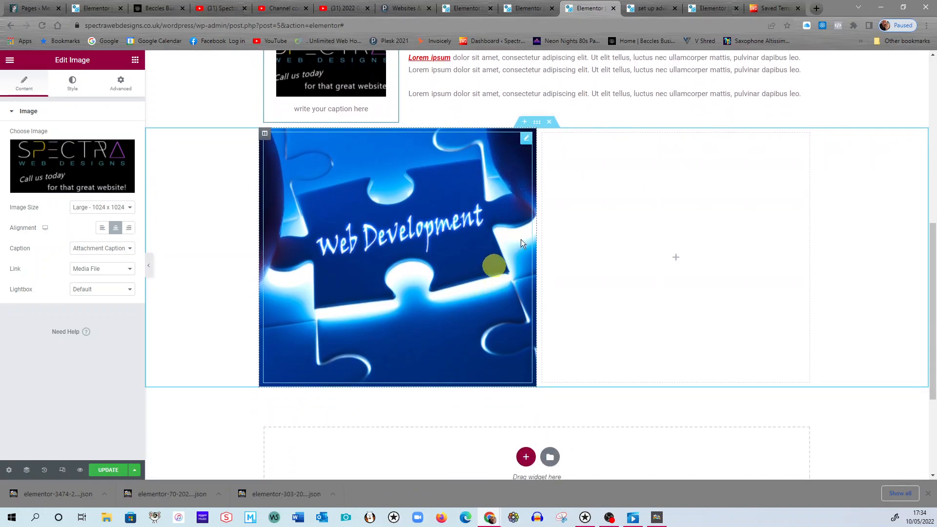
left_click(108, 471)
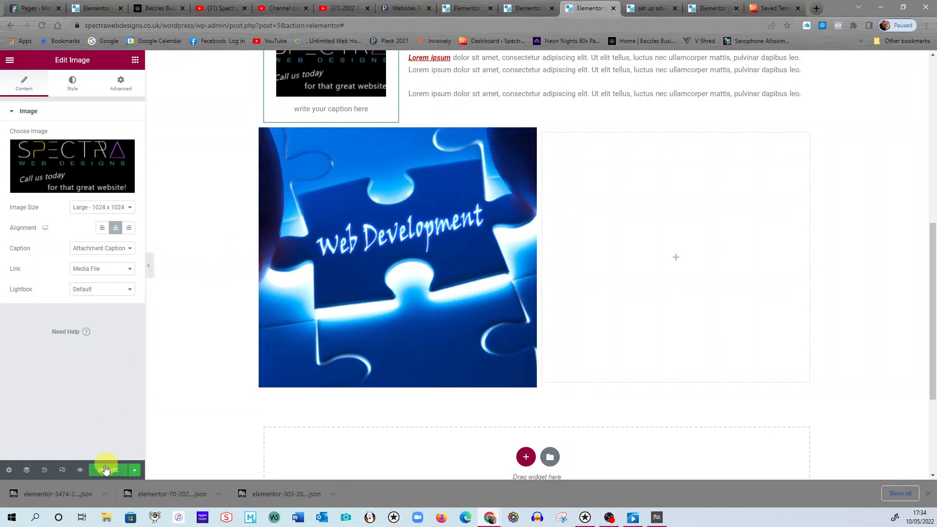
- Duplicate the section containing the framed image and the test heading
scroll(358, 333, "up", 1)
scroll(358, 334, "up", 1)
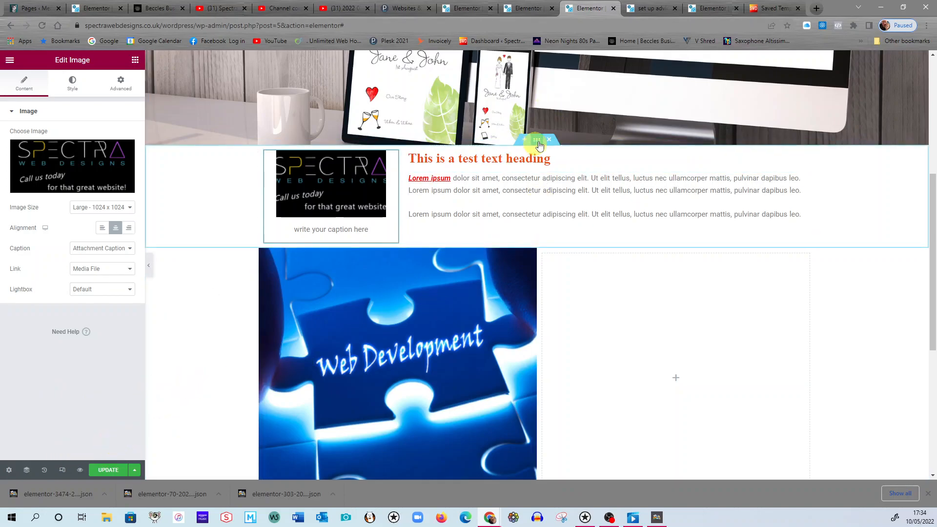
right_click(538, 141)
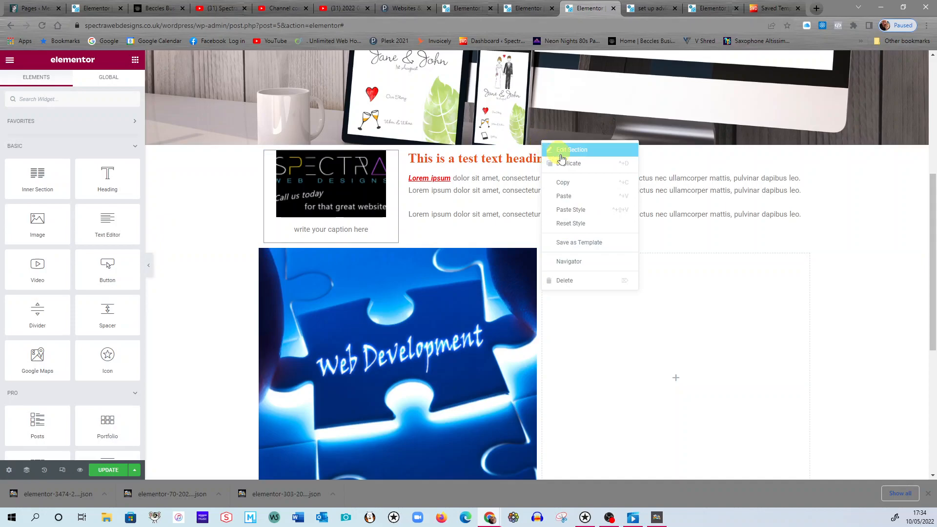
left_click(572, 169)
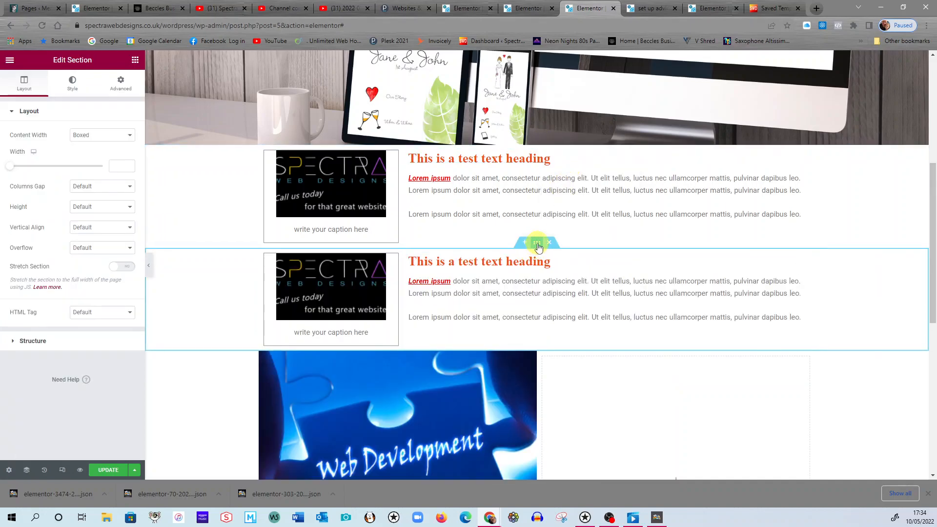
- Hide the duplicated section on desktop and mobile so it shows only on tablet, and update the page
left_click(119, 82)
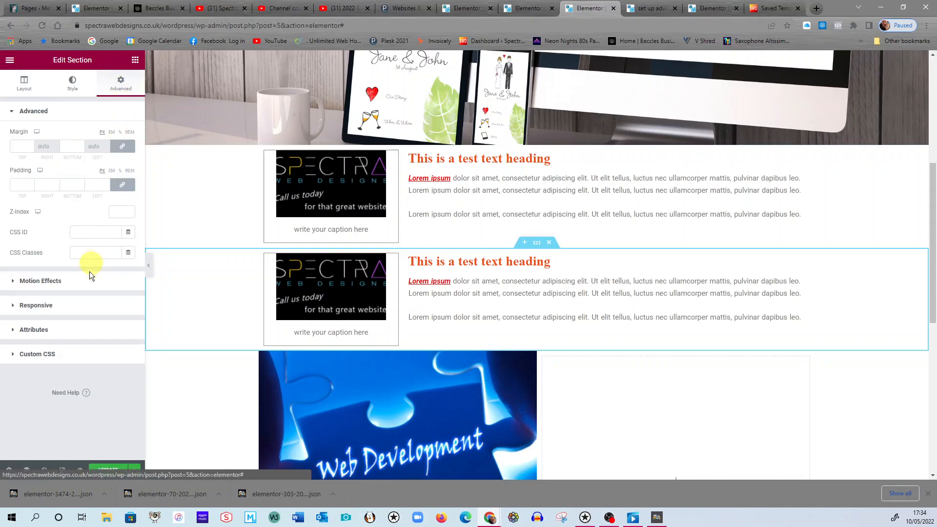
left_click(76, 305)
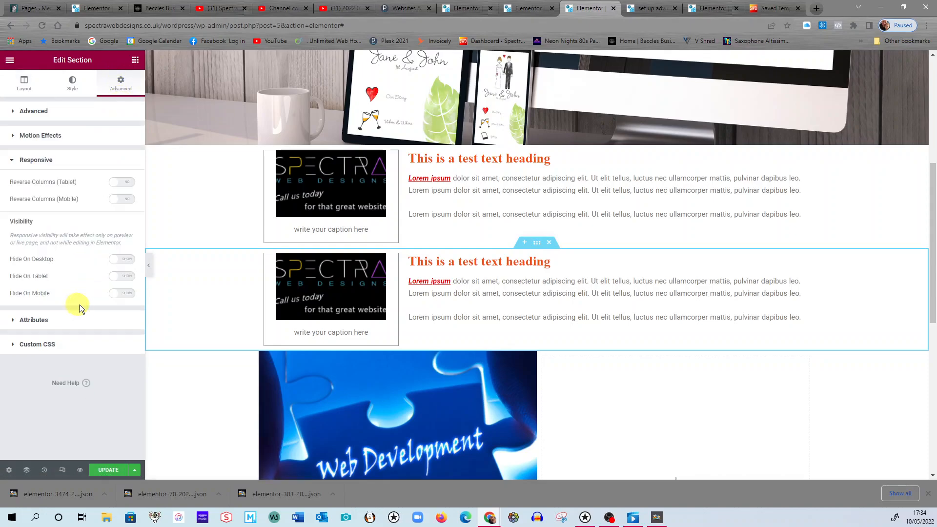
left_click(122, 260)
left_click(122, 293)
left_click(107, 470)
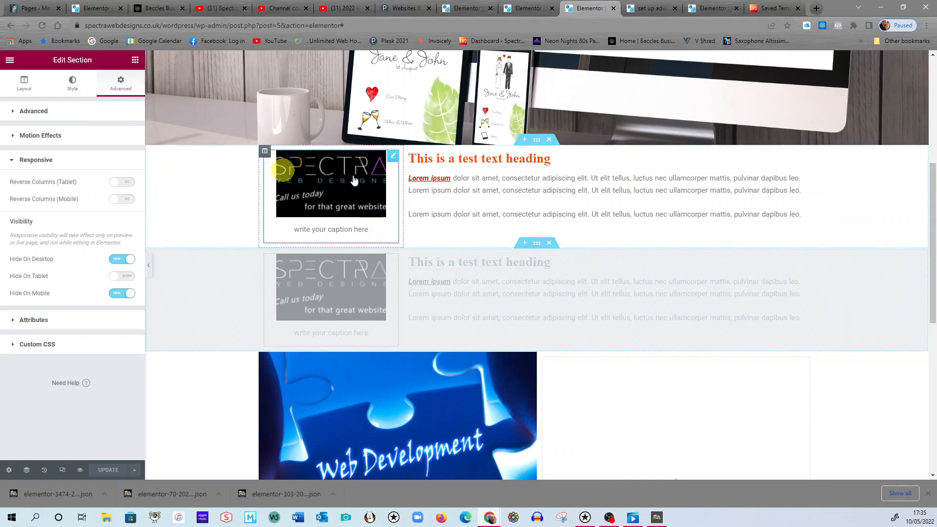
- Select the original section with the framed image and compare its desktop and tablet previews in responsive mode
left_click(538, 140)
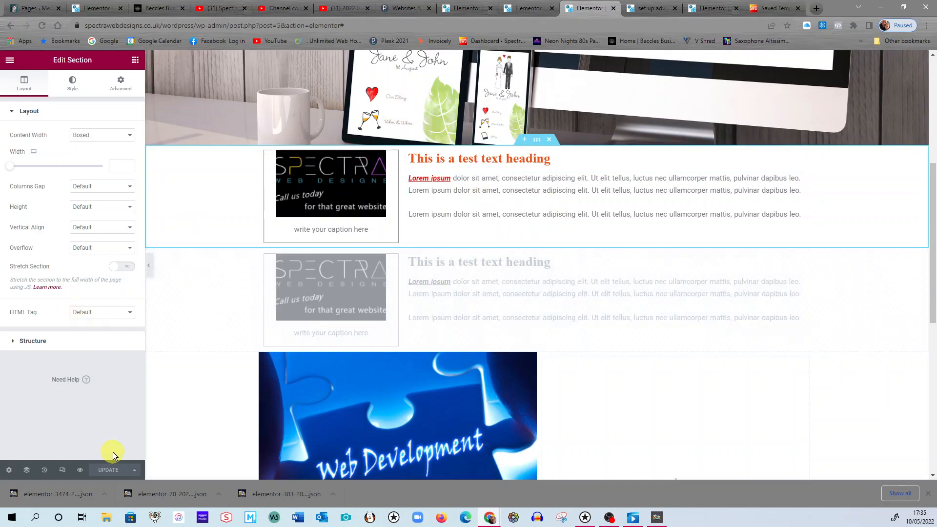
left_click(62, 470)
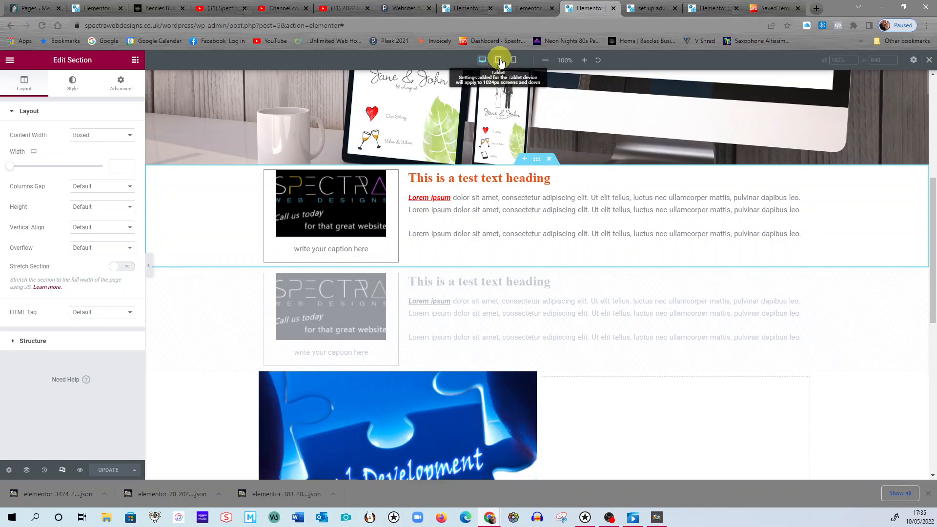
left_click(499, 60)
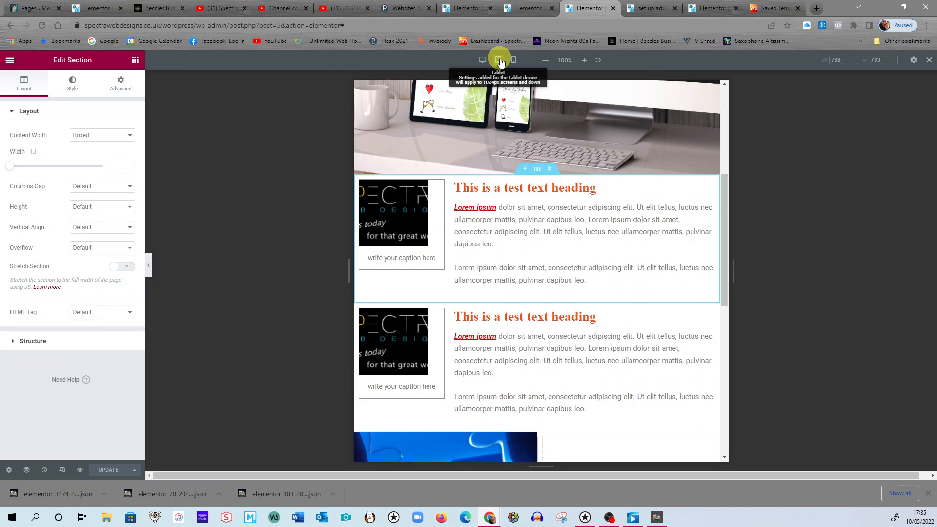
left_click(482, 59)
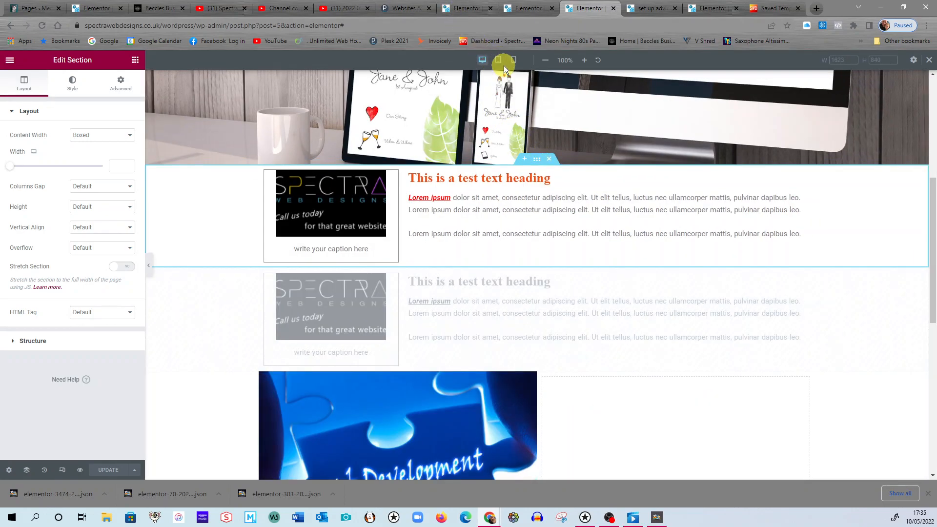
left_click(499, 60)
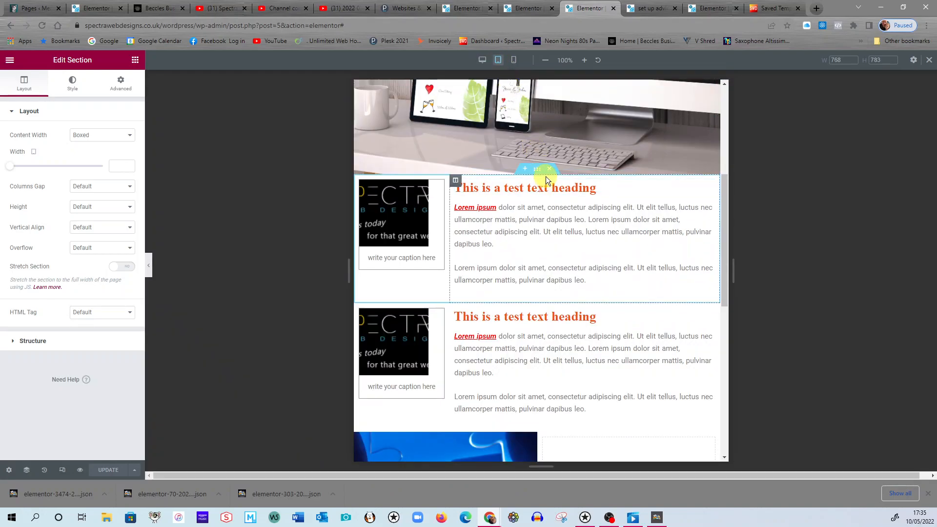
- Hide the original section on tablet only, keeping it shown on desktop and mobile, and update the page
left_click(122, 86)
left_click(63, 306)
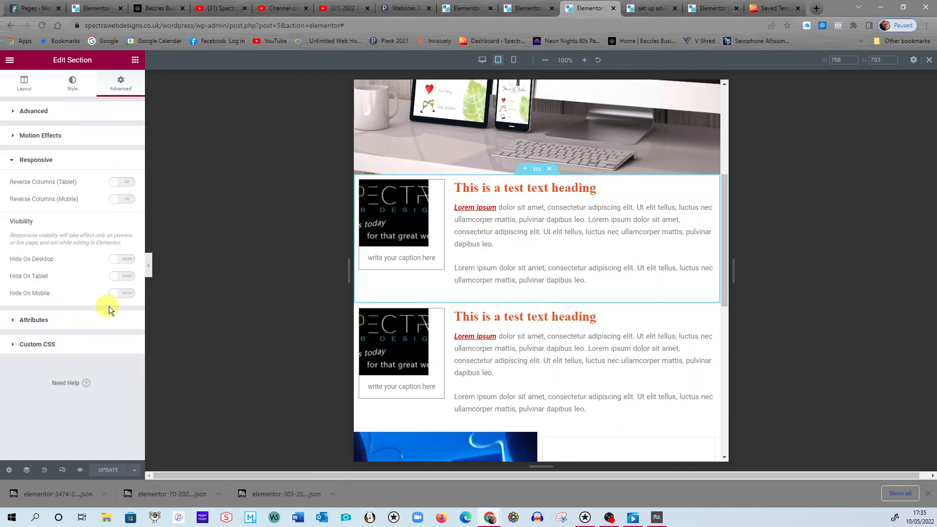
left_click(122, 259)
left_click(126, 260)
left_click(122, 276)
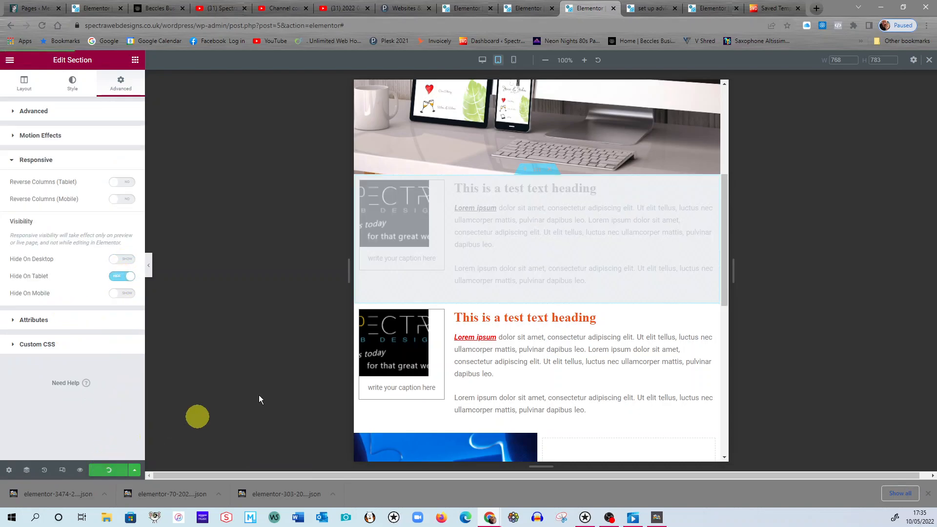
- Compare the desktop and tablet views, then collapse the editing panel and preview the page in the tablet and mobile layouts
left_click(483, 61)
left_click(499, 61)
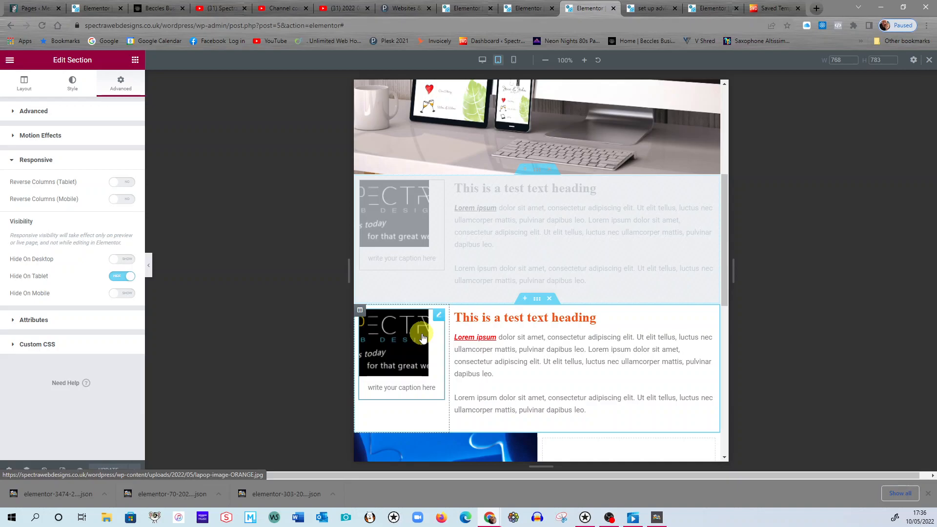
left_click(150, 266)
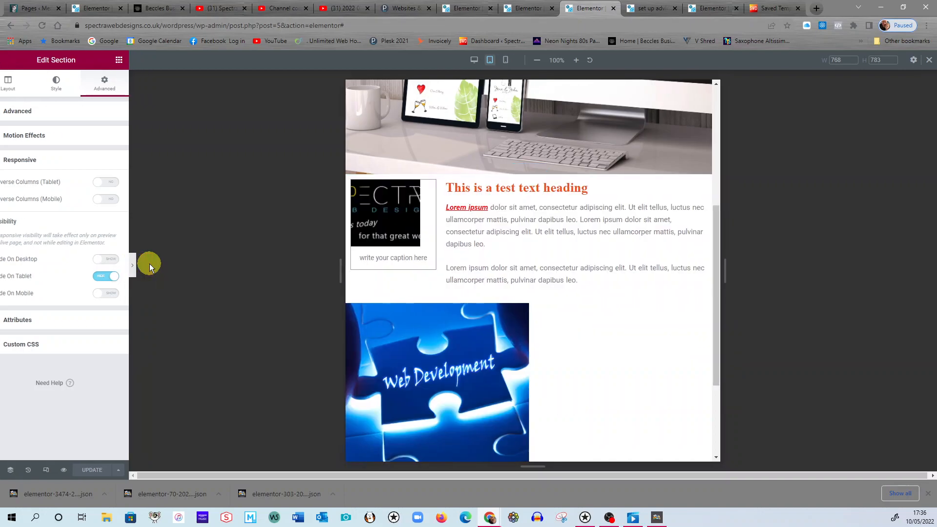
left_click_drag(652, 266, 623, 213)
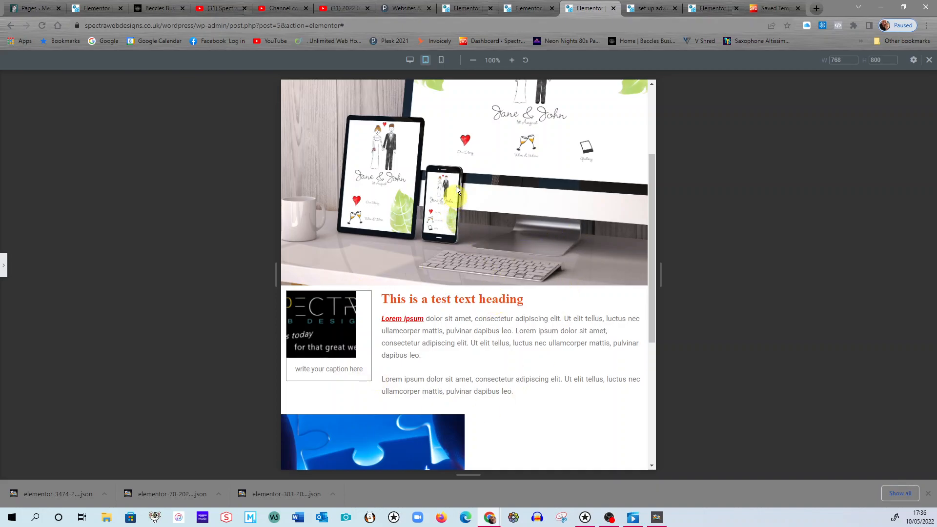
left_click(442, 62)
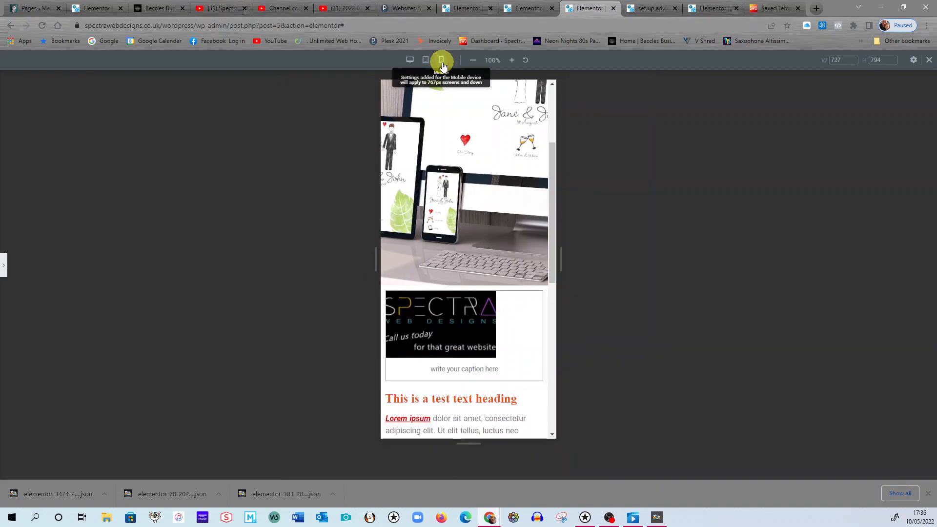
scroll(545, 244, "down", 2)
scroll(546, 244, "down", 3)
scroll(534, 290, "up", 6)
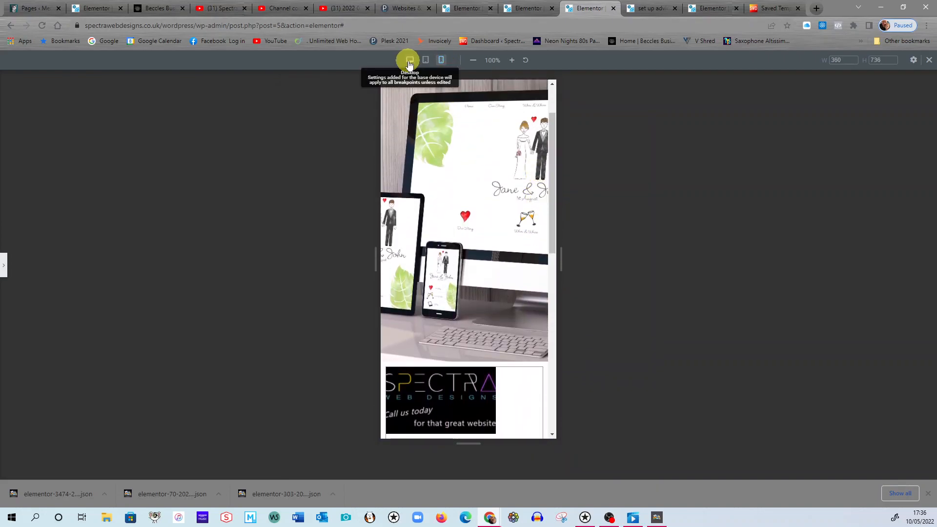
- Preview the page in desktop and tablet layouts, and view the captioned image in its lightbox before closing it
left_click(408, 61)
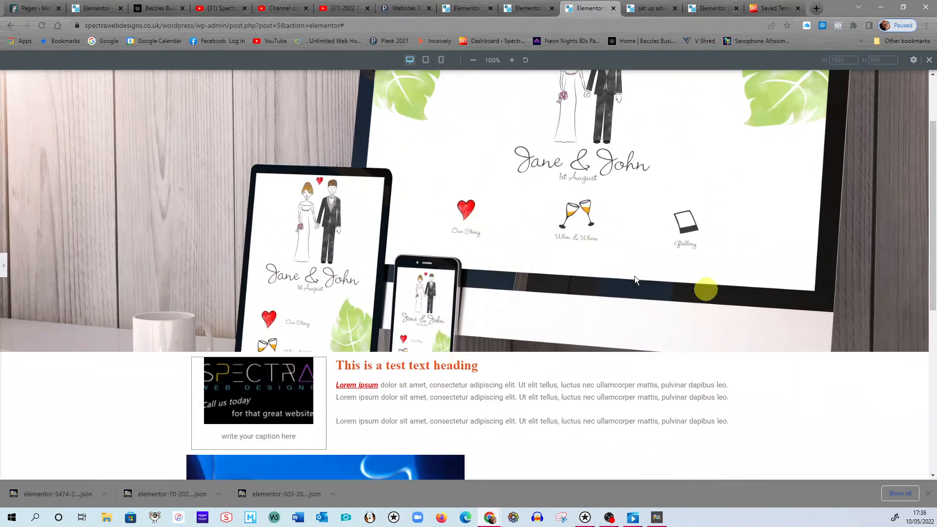
left_click(425, 60)
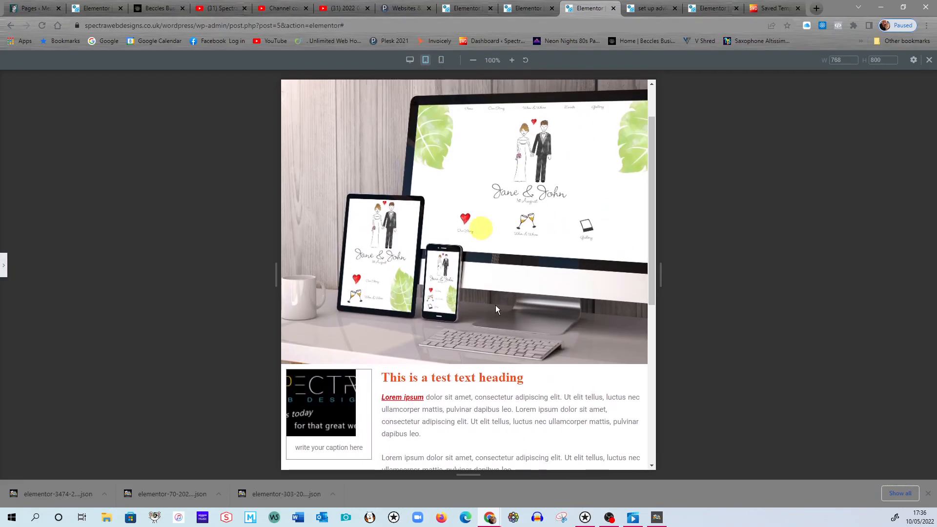
scroll(496, 312, "up", 2)
scroll(496, 310, "down", 3)
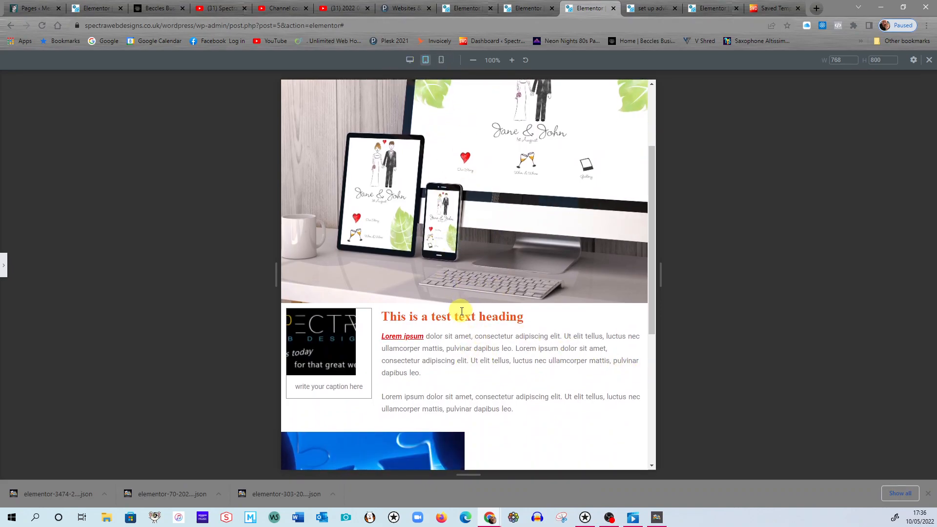
scroll(464, 306, "down", 3)
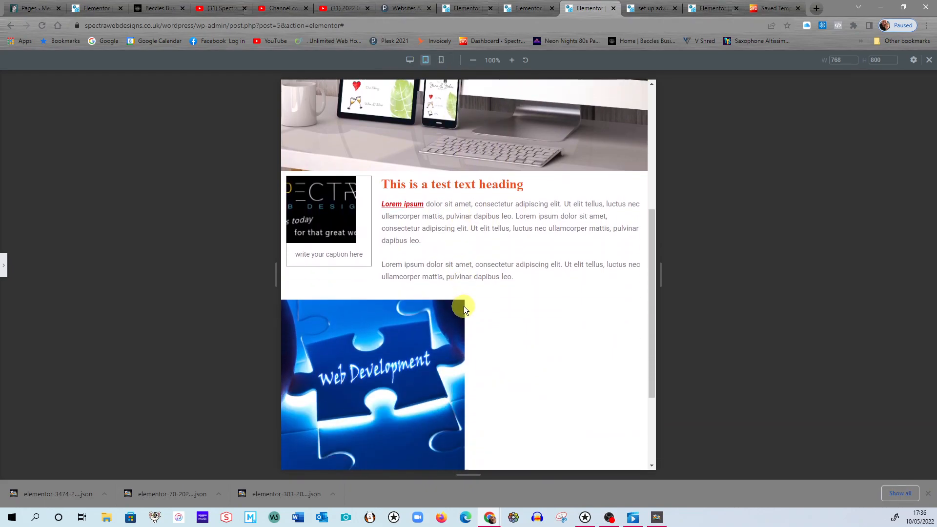
left_click(337, 199)
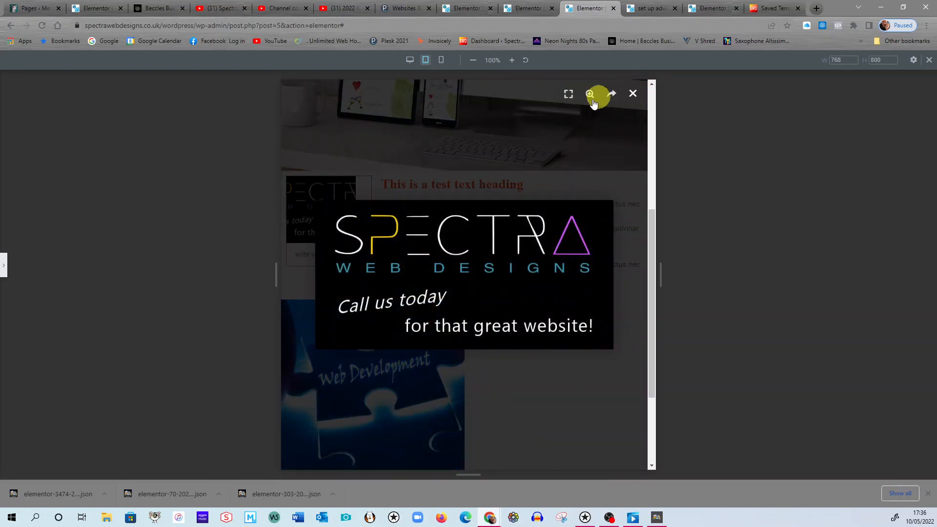
left_click(634, 93)
- Restore the editing panel and set the tablet width of the duplicated section's image to 100%
left_click(4, 266)
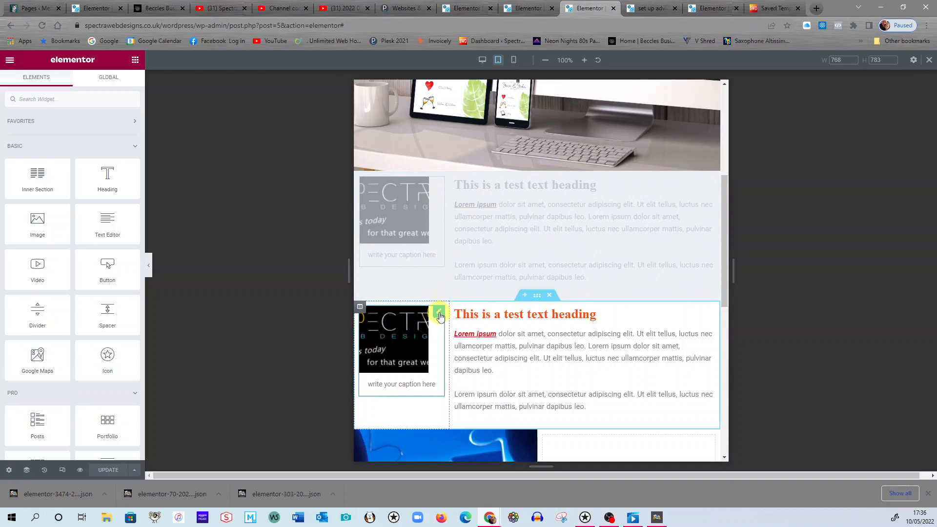
left_click(437, 315)
left_click(84, 161)
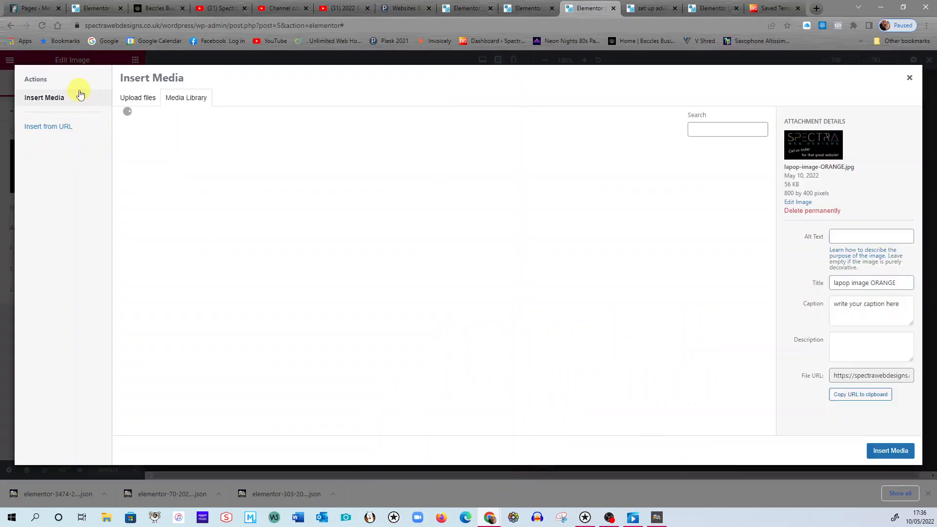
left_click(911, 79)
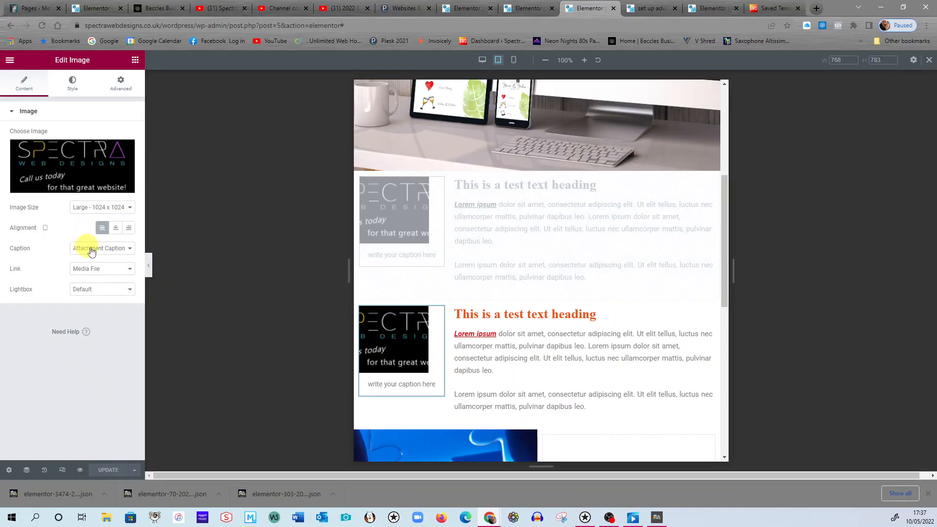
left_click(74, 86)
left_click_drag(90, 148, 126, 153)
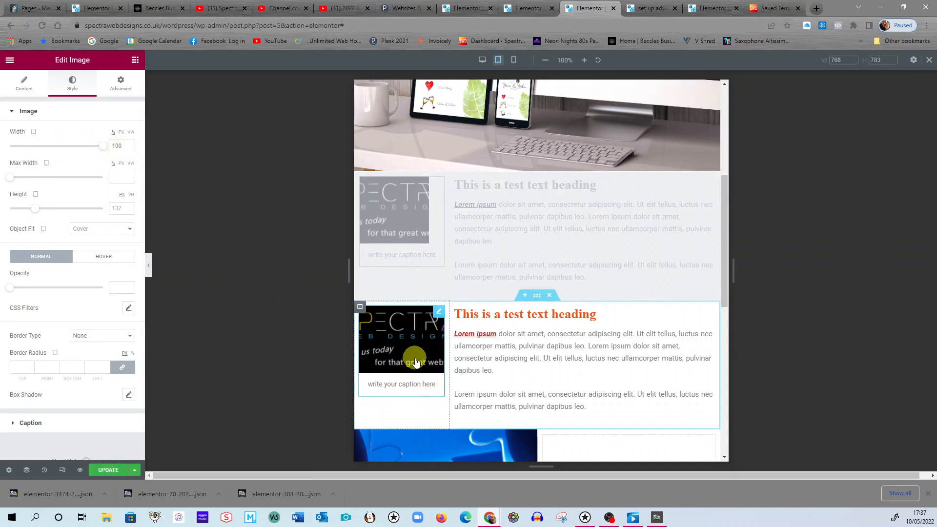
- Set the image's tablet object fit to Contain and update the page
left_click(131, 233)
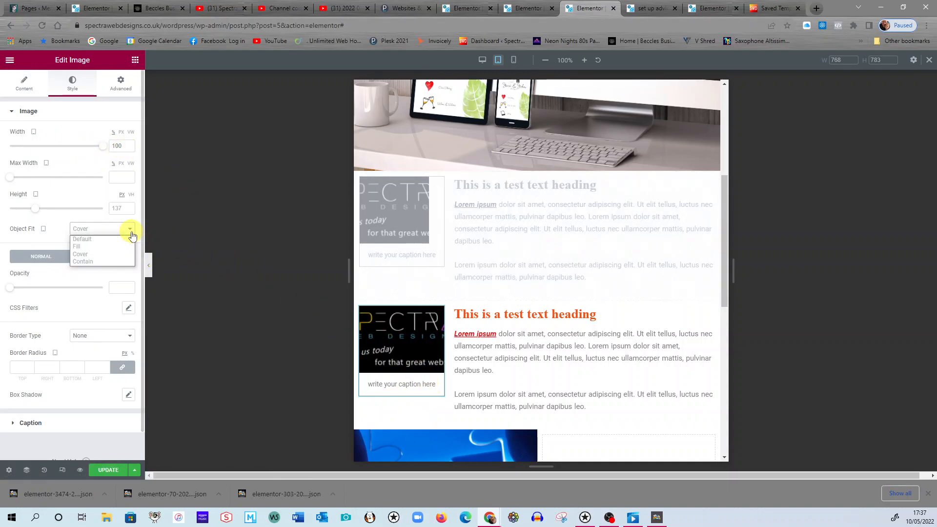
left_click(116, 261)
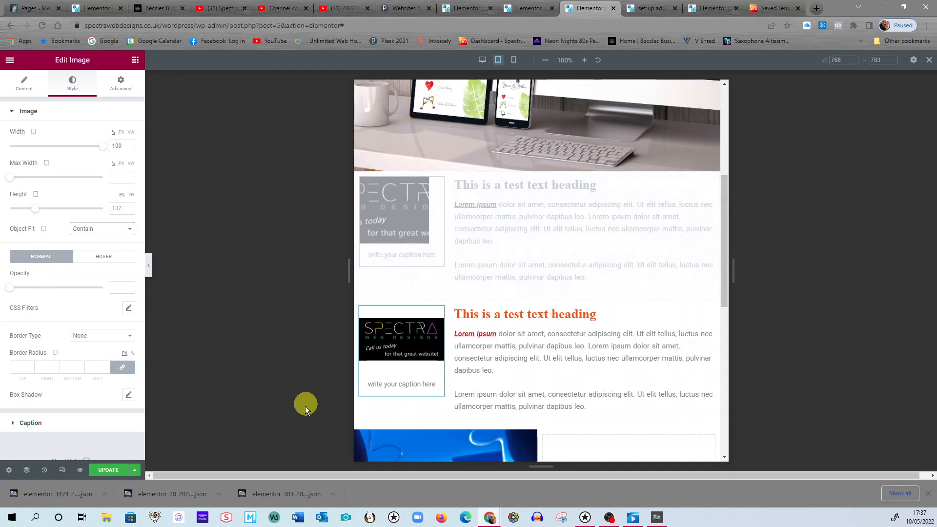
left_click(113, 471)
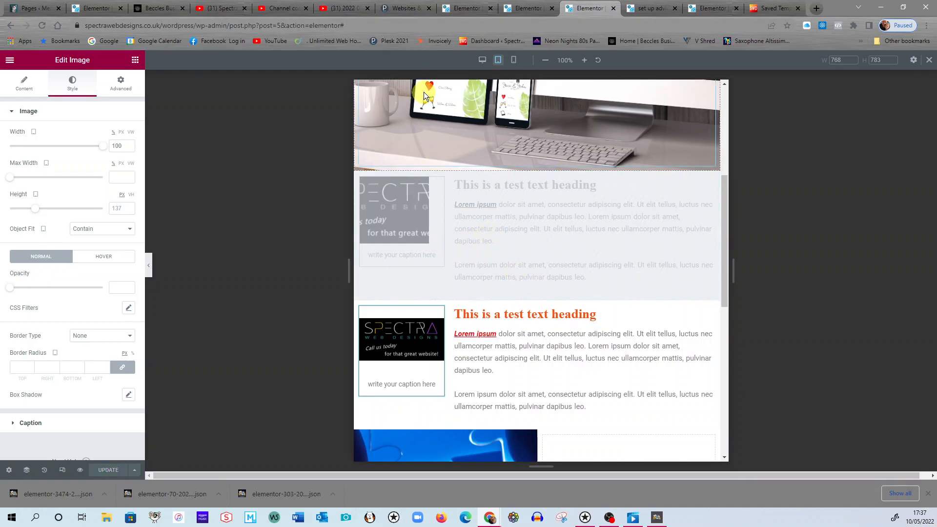
- Switch to the desktop view and examine the repeat and size options of the Web Development column's background, keeping the size at Cover
left_click(482, 60)
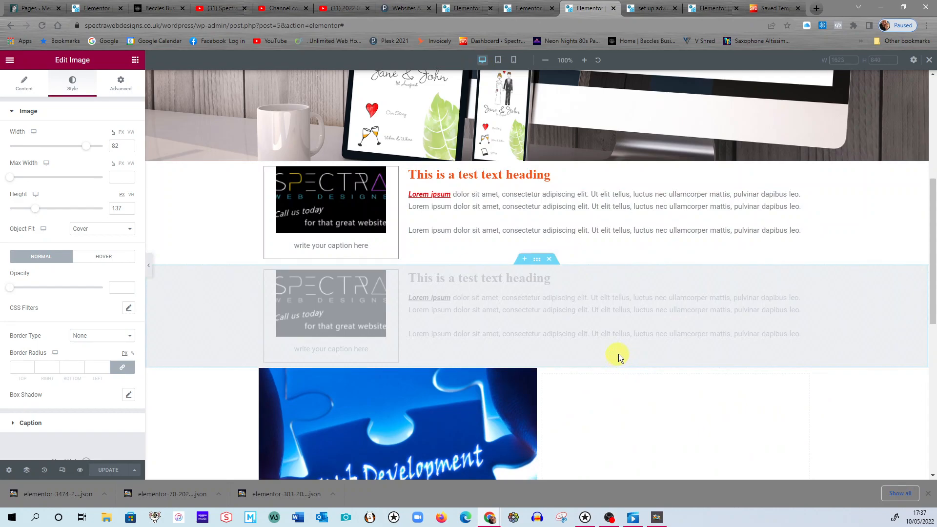
scroll(619, 353, "down", 3)
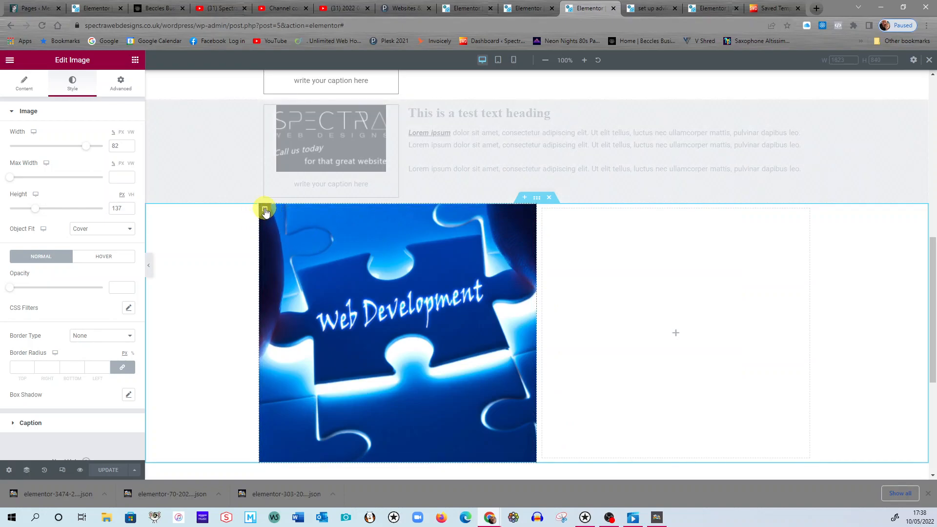
left_click(265, 211)
left_click(71, 83)
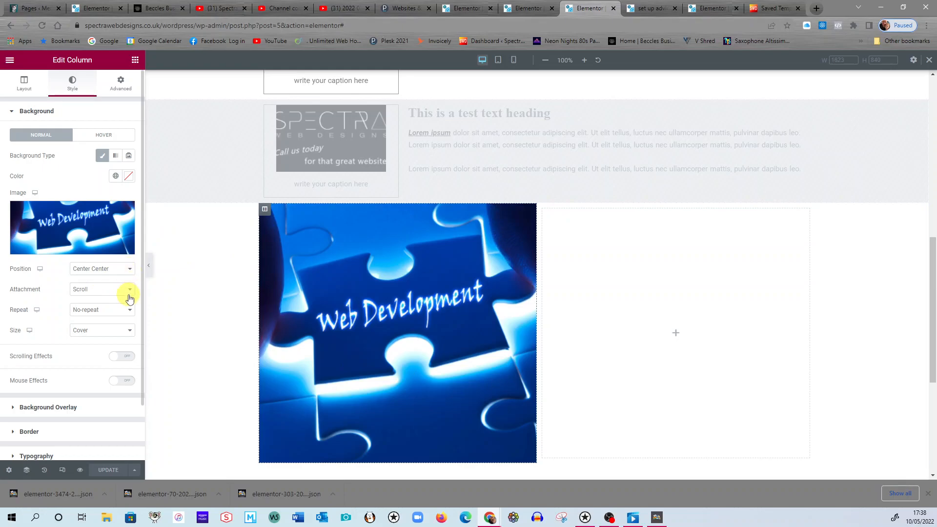
left_click_drag(930, 249, 930, 275)
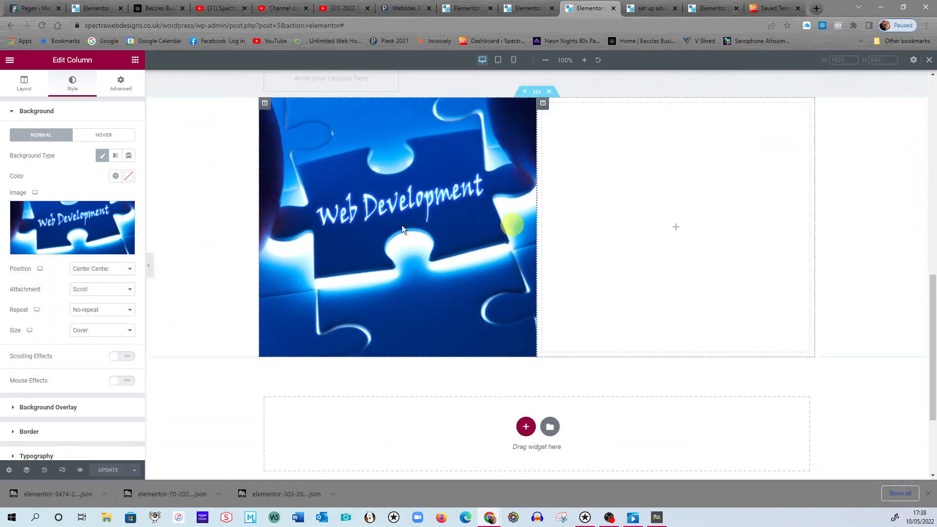
left_click(131, 313)
left_click(131, 313)
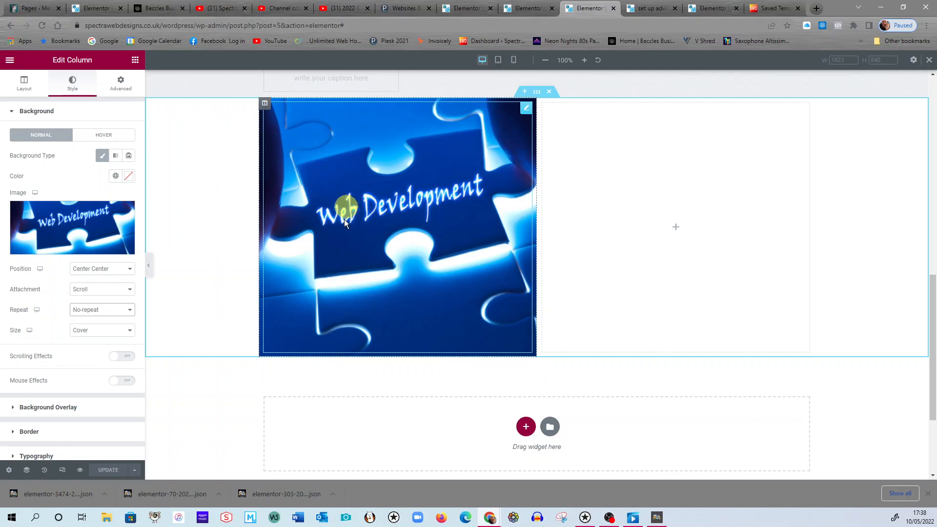
left_click(131, 334)
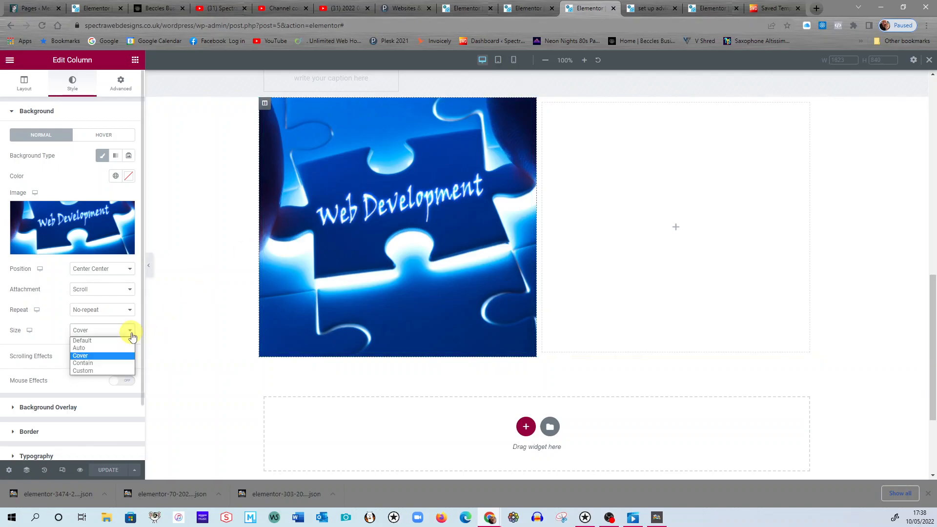
left_click(116, 356)
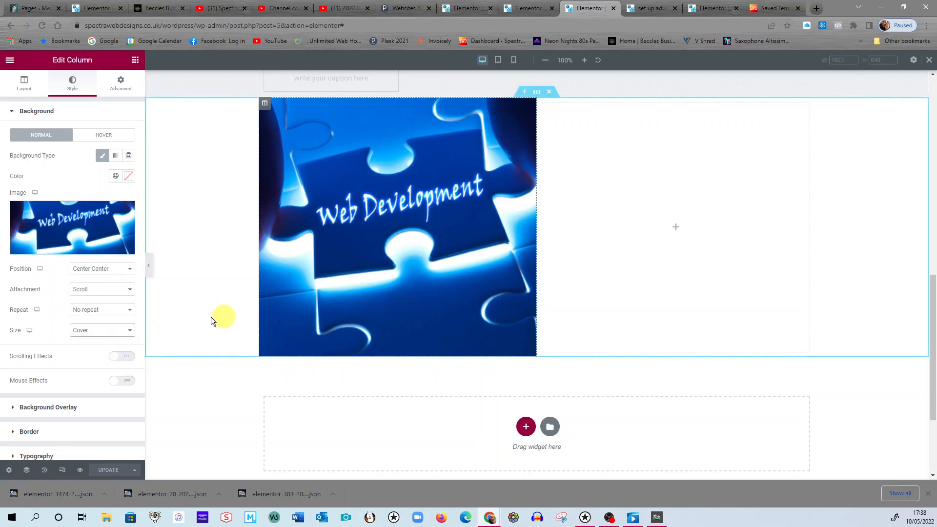
- Try the Repeat option on the Web Development column's background image, then set it back to No-repeat
left_click(130, 315)
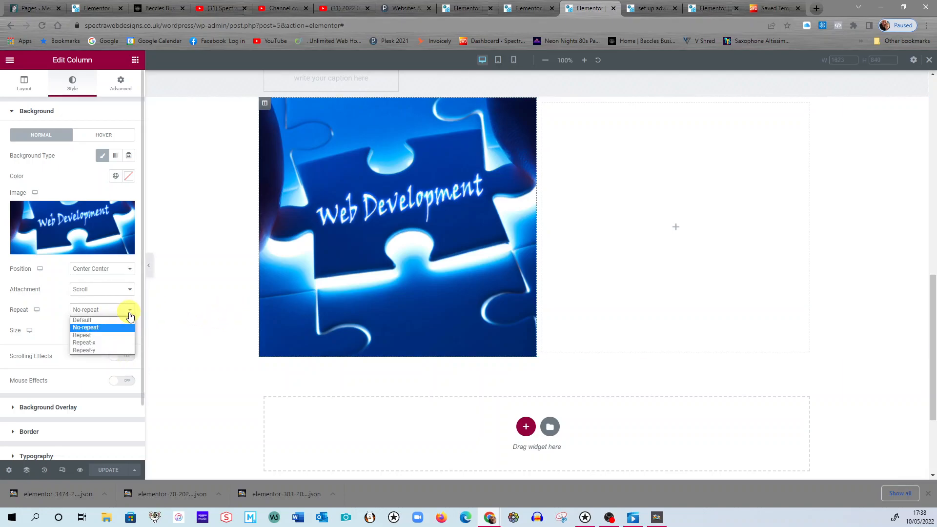
left_click(111, 335)
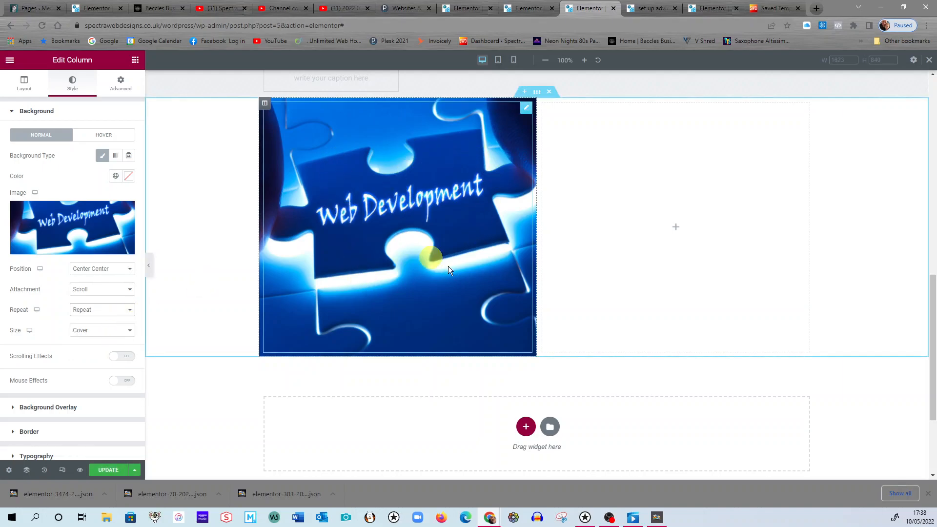
left_click(130, 311)
left_click(129, 320)
left_click(131, 315)
left_click(121, 327)
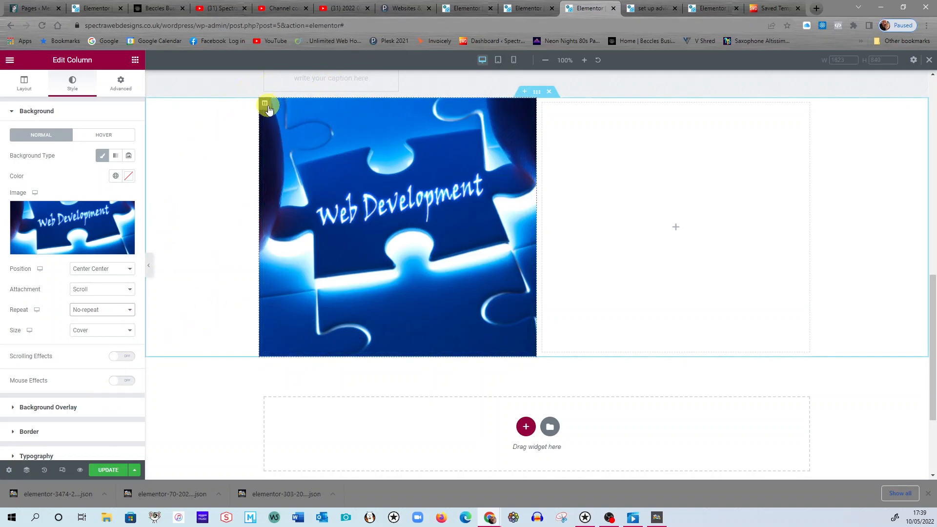
- Try the Web Development column's spacer at 16 px, then set its space to 452 px
left_click(363, 253)
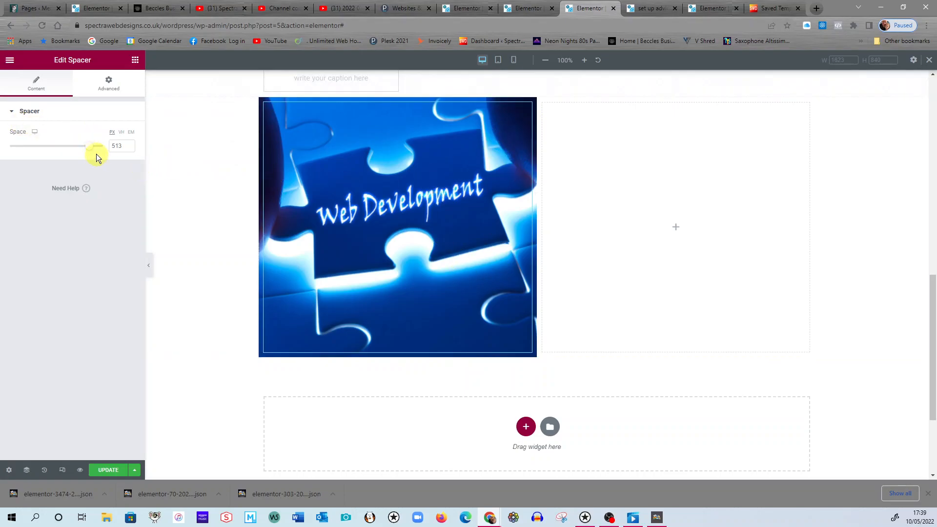
left_click_drag(68, 151, 13, 155)
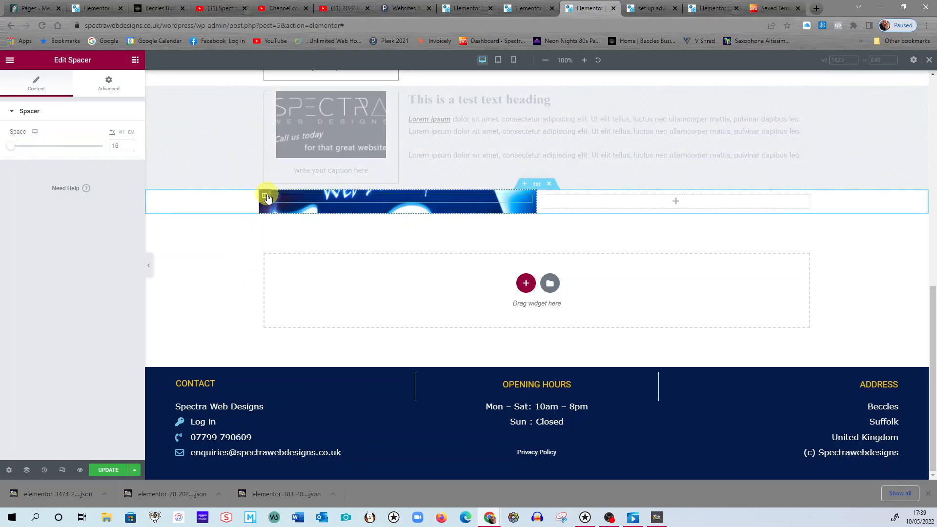
left_click(444, 205)
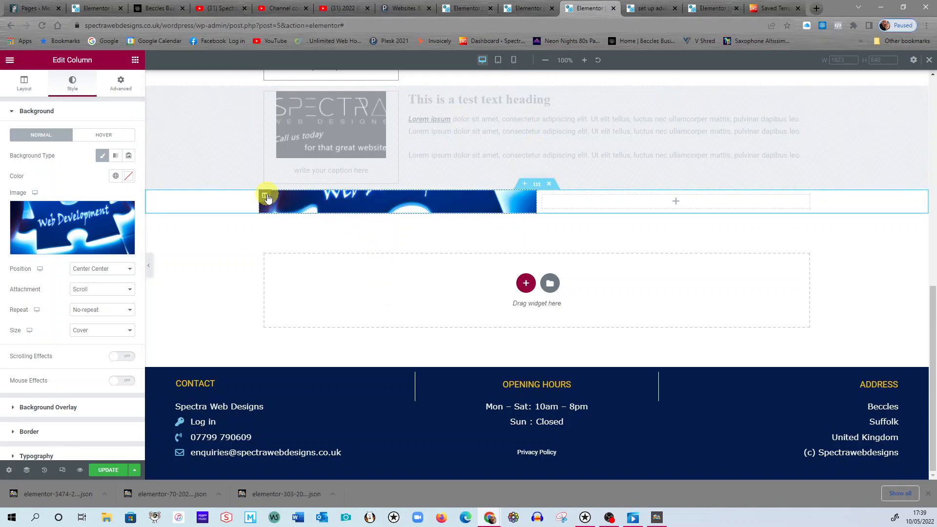
left_click(317, 197)
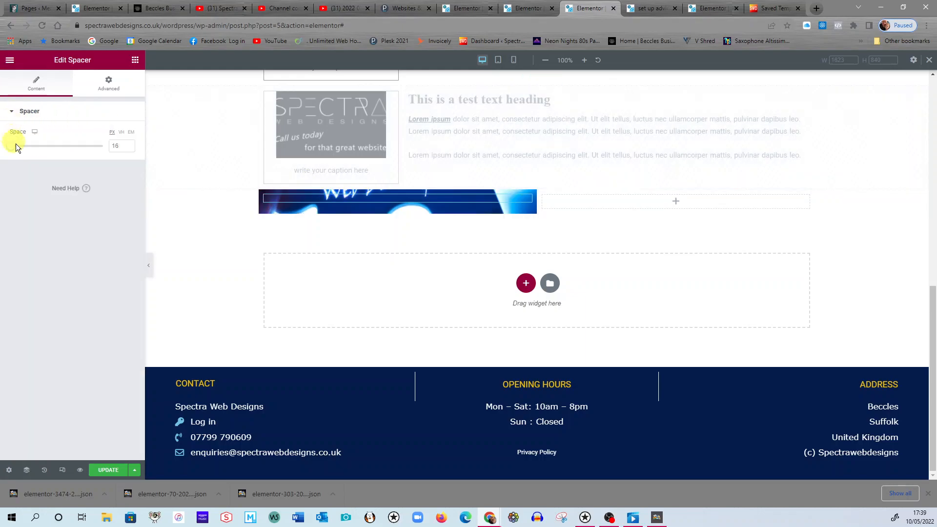
left_click_drag(11, 149, 79, 160)
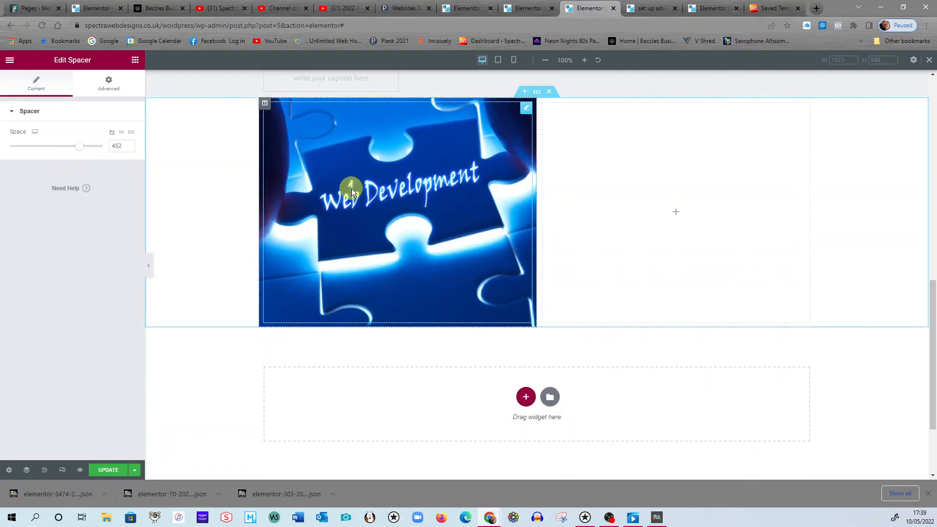
- Narrow the Web Development column slightly by moving its boundary with the empty column beside it
scroll(390, 213, "up", 4)
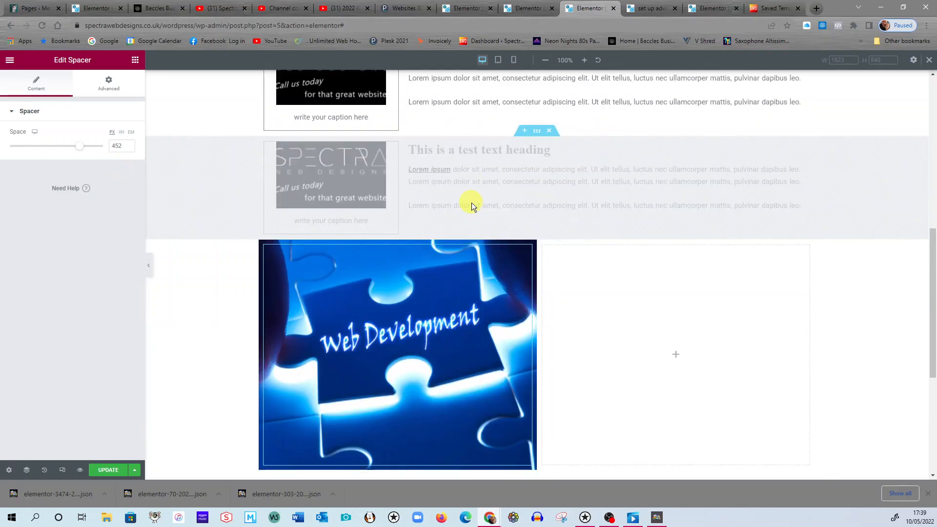
mouse_move(518, 333)
left_mouse_down()
mouse_move(373, 334)
mouse_move(540, 337)
mouse_move(529, 339)
left_mouse_up()
scroll(565, 340, "down", 3)
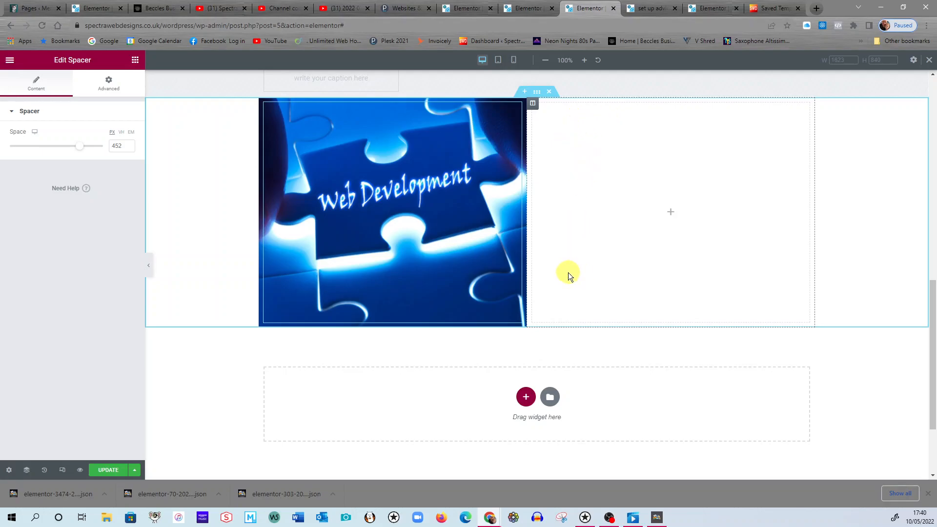
- Select the Spectra image in the first captioned section and open its media library file for image editing
scroll(568, 273, "up", 3)
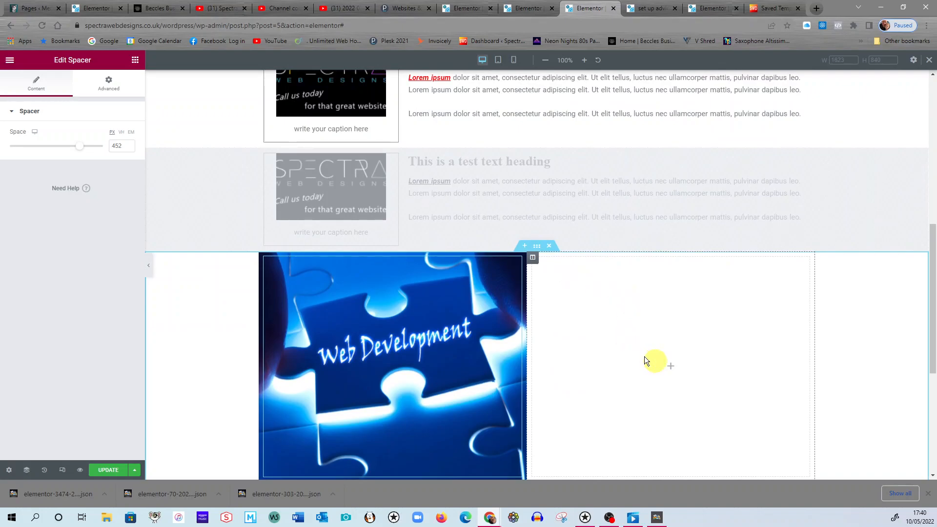
scroll(420, 347, "up", 1)
scroll(426, 343, "up", 8)
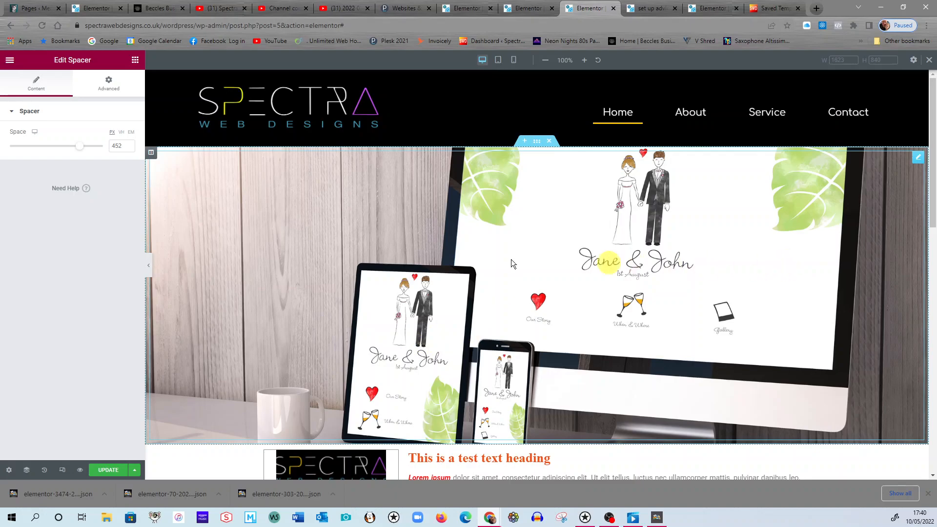
scroll(350, 323, "down", 6)
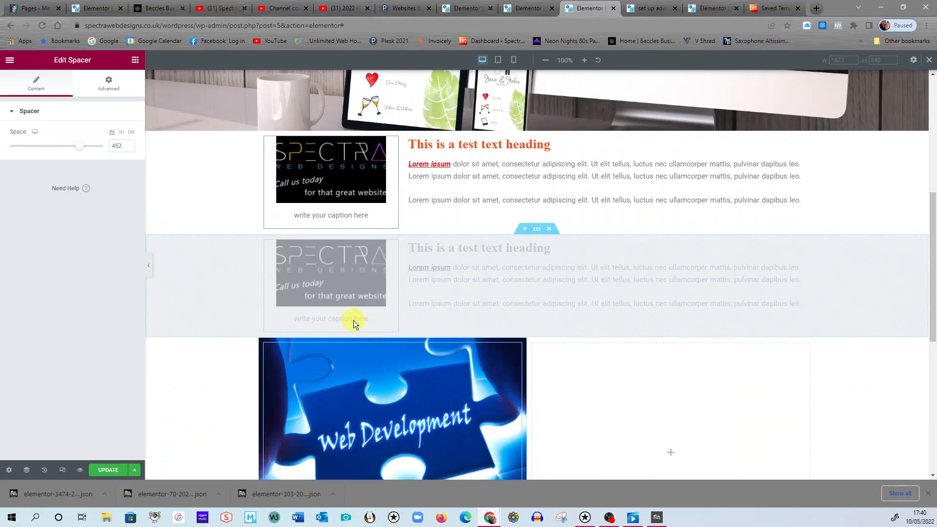
scroll(353, 320, "down", 2)
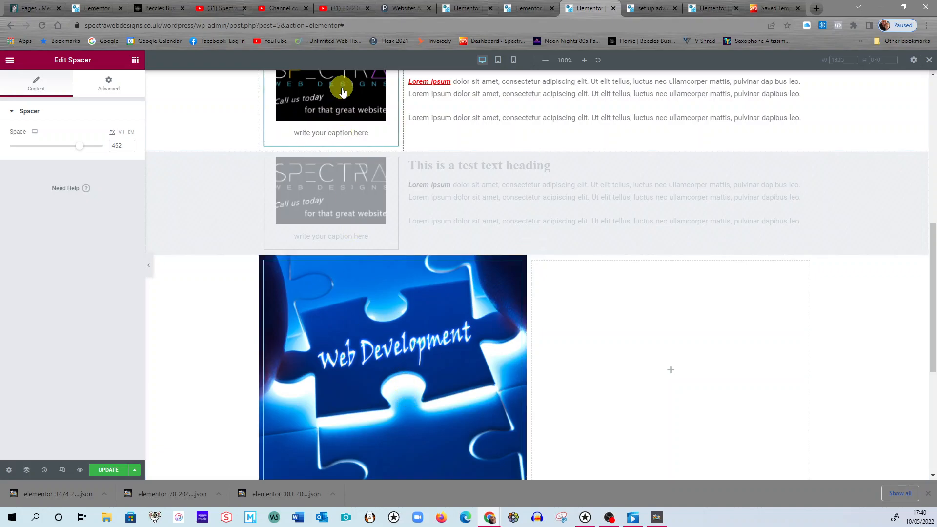
scroll(337, 99, "up", 2)
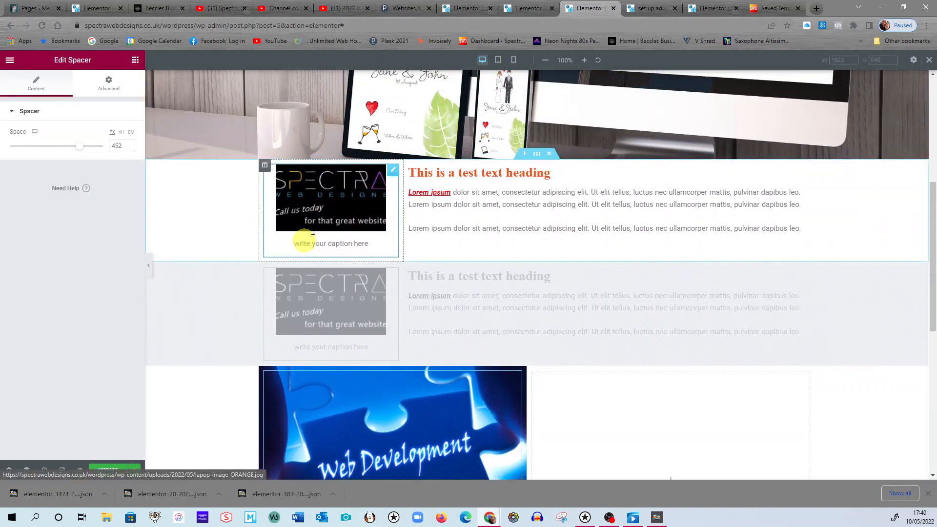
left_click(318, 209)
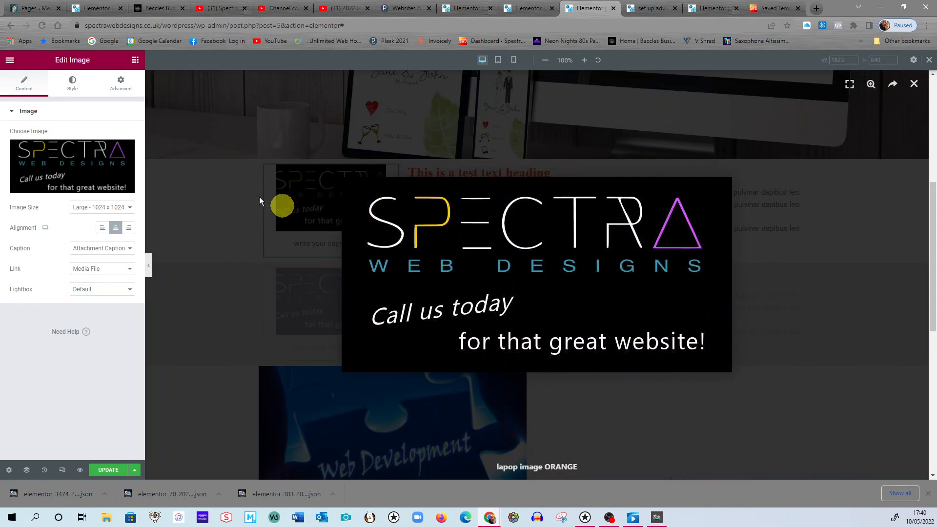
left_click(71, 157)
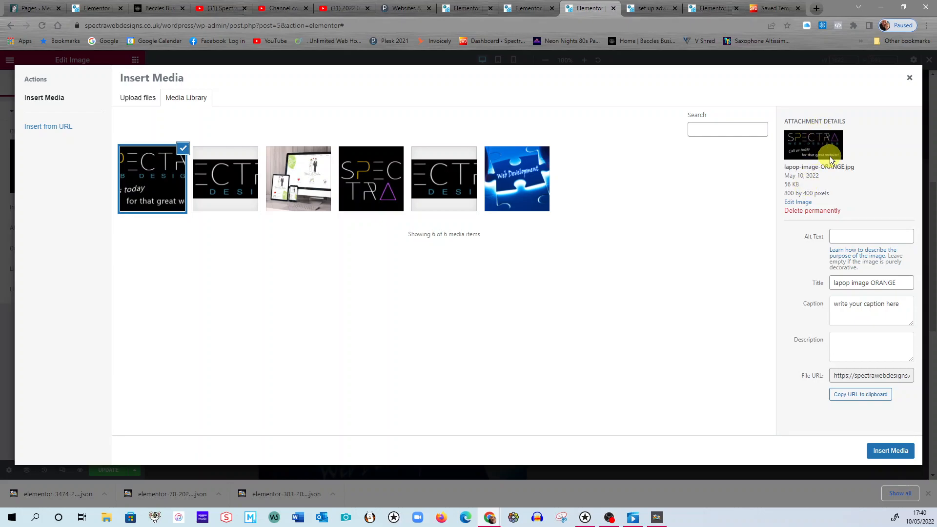
left_click(792, 202)
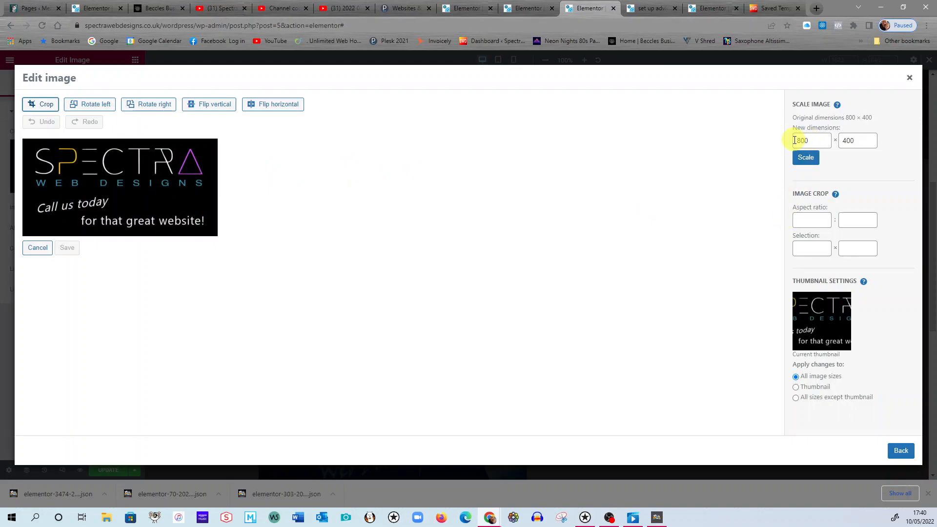
- Scale the Spectra image to 750 × 375, insert it back into the widget and close the lightbox preview
left_click_drag(794, 141, 806, 141)
left_click(813, 141)
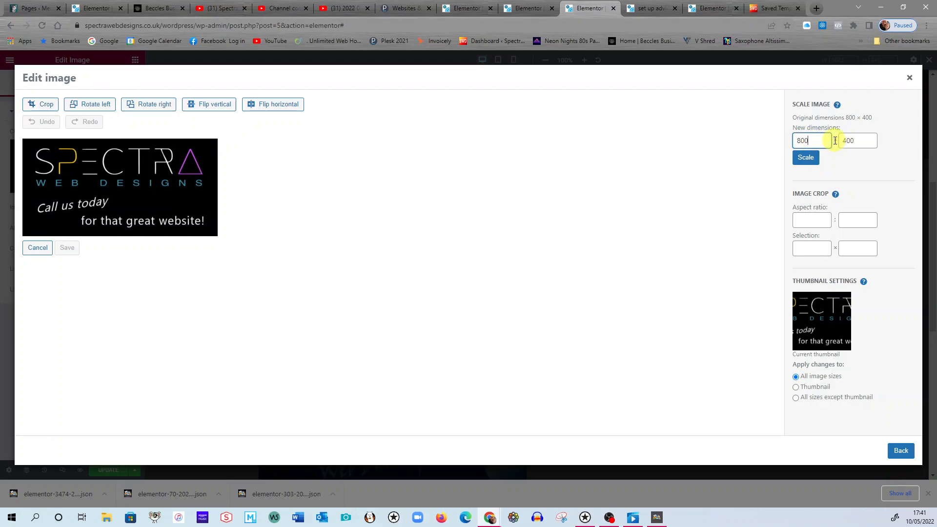
key("BackSpace")
key("BackSpace")
key("BackSpace")
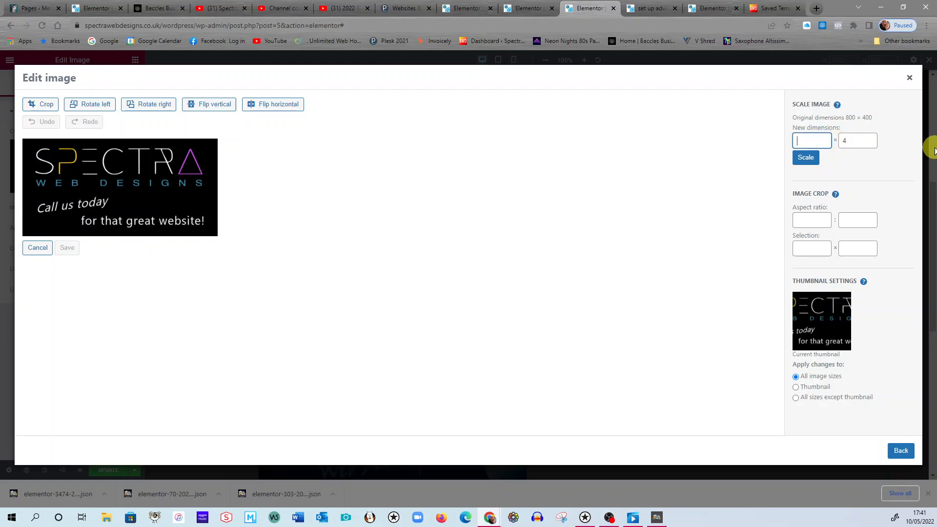
type("750")
left_click(806, 157)
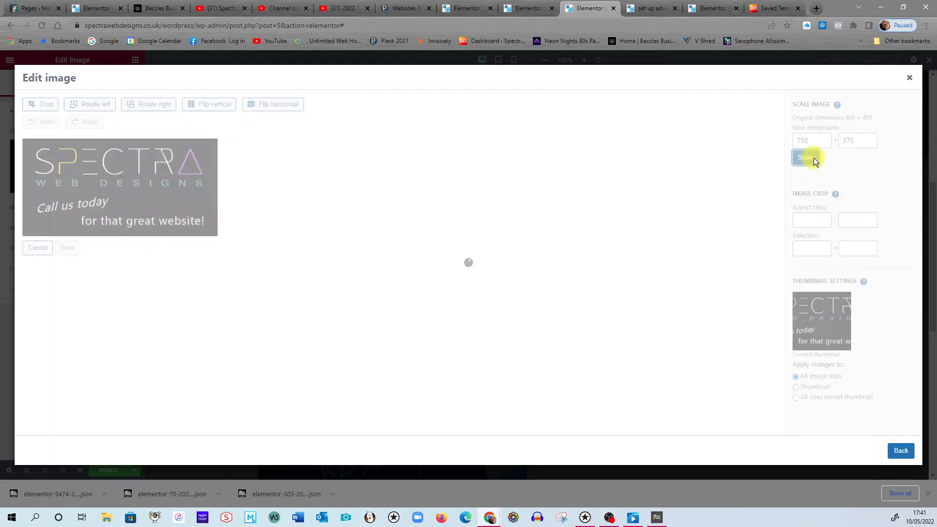
left_click(901, 451)
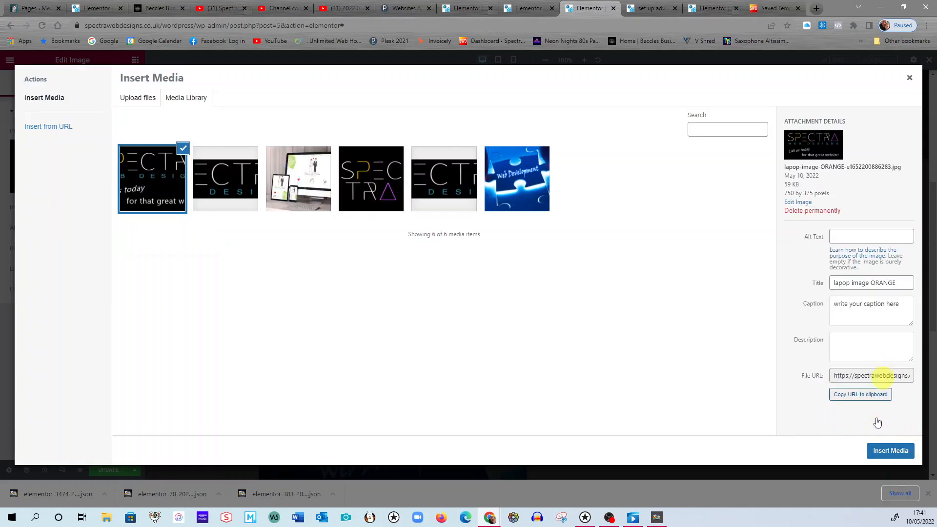
left_click(886, 452)
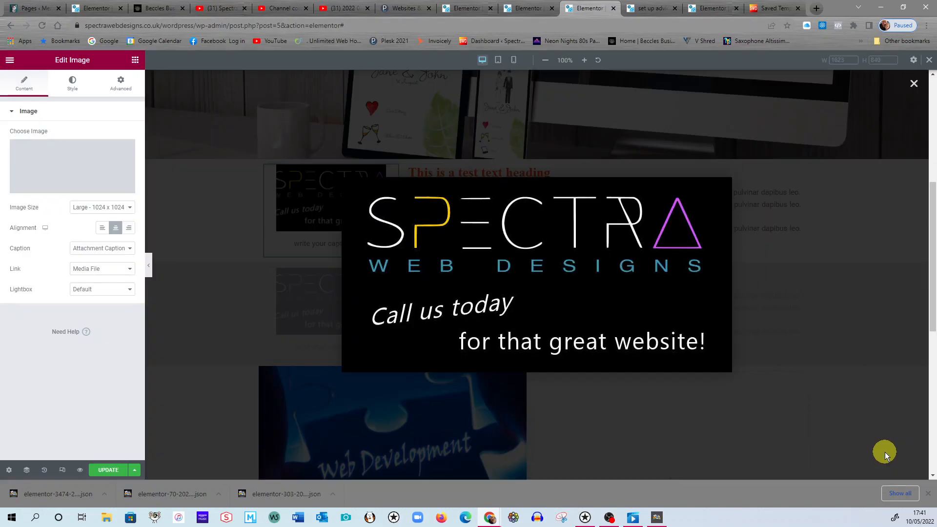
left_click(914, 84)
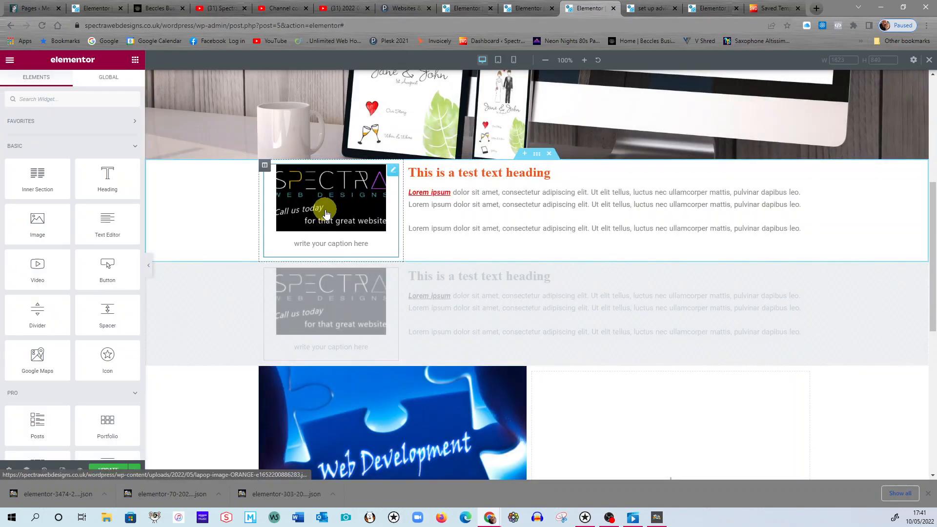
- Set the width of the first captioned section's image to 100% so it fills its frame
left_click(393, 171)
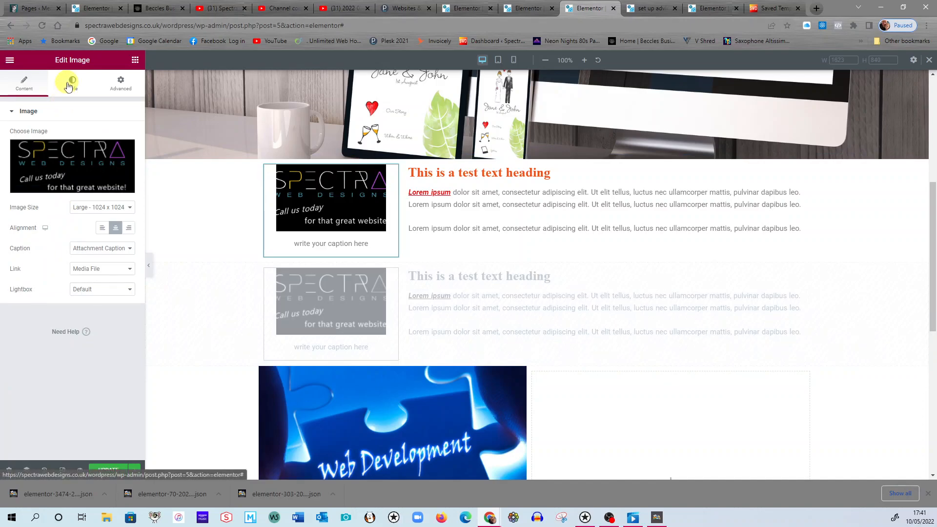
left_click(70, 84)
left_click_drag(85, 153, 119, 151)
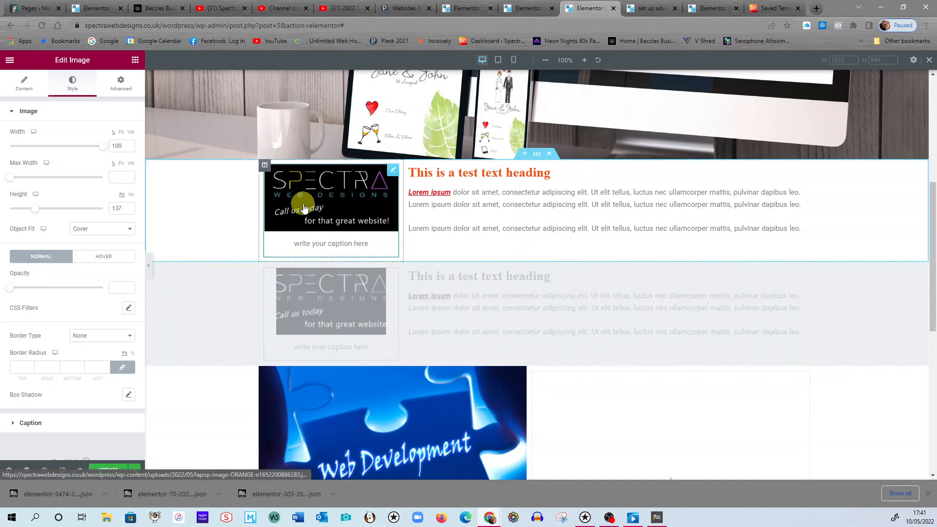
- Reduce the spacer in the hero section below the site header to 566 px and review the page
scroll(337, 251, "up", 1)
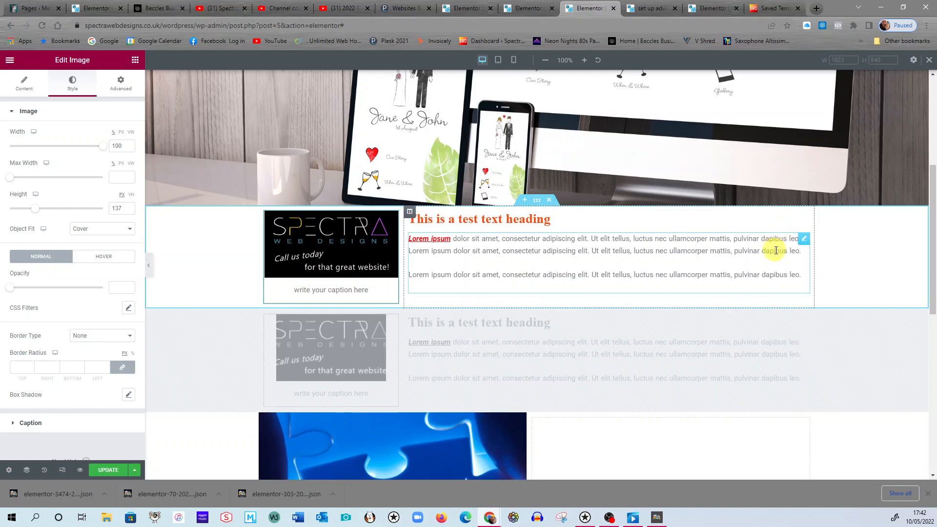
scroll(769, 259, "up", 3)
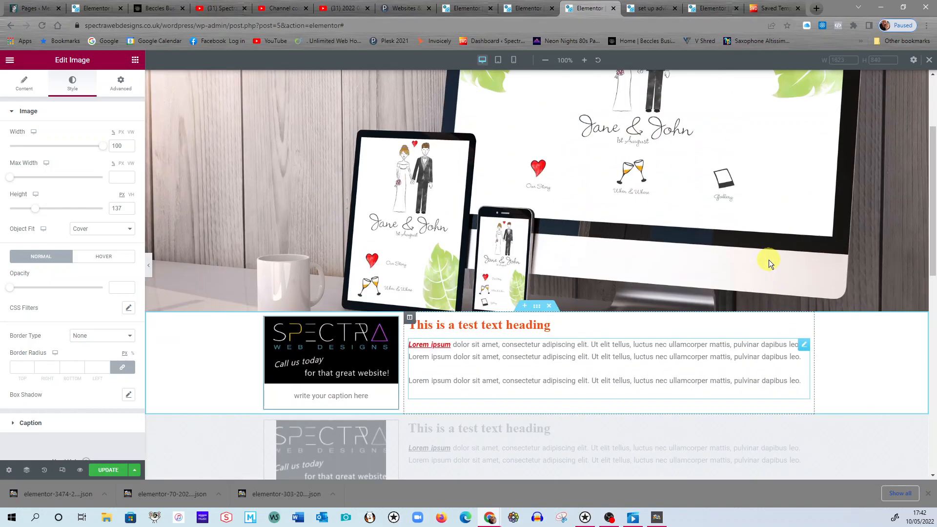
scroll(768, 259, "up", 3)
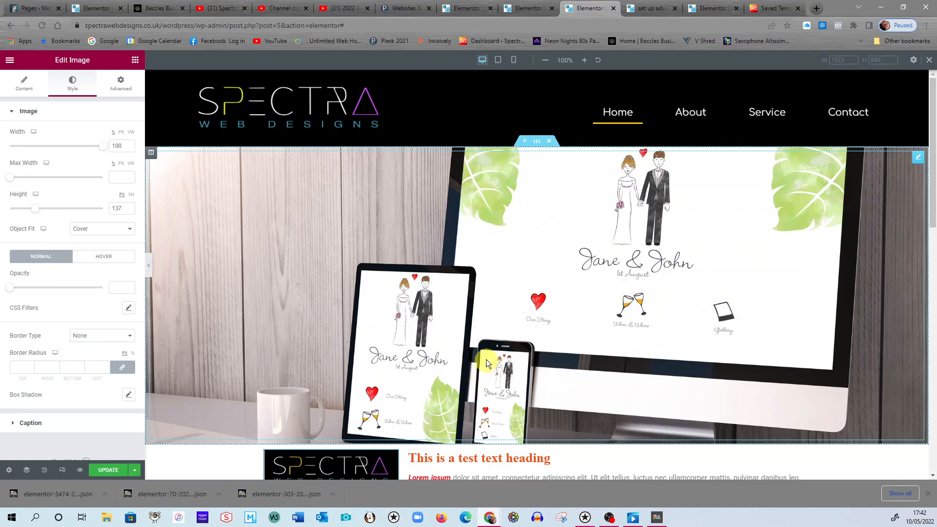
left_click(476, 347)
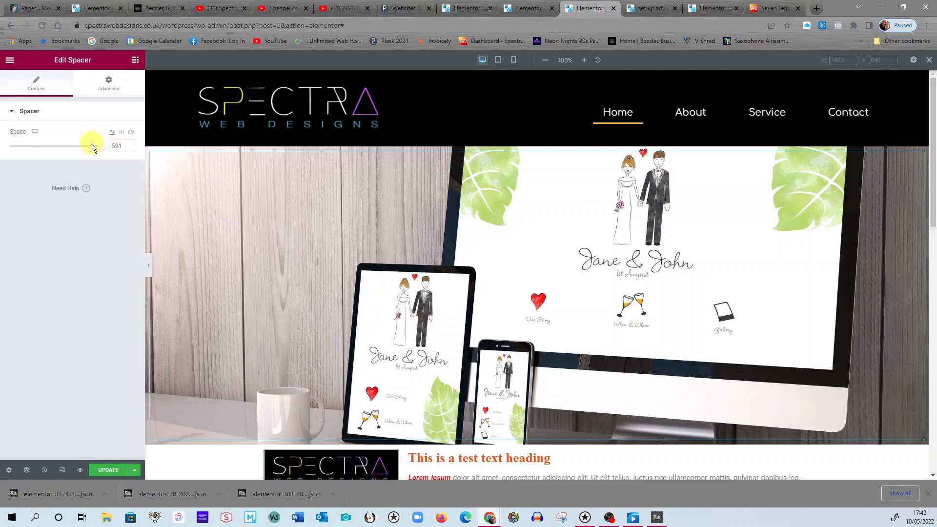
mouse_move(101, 150)
left_mouse_down()
mouse_move(42, 148)
mouse_move(113, 151)
mouse_move(97, 152)
left_mouse_up()
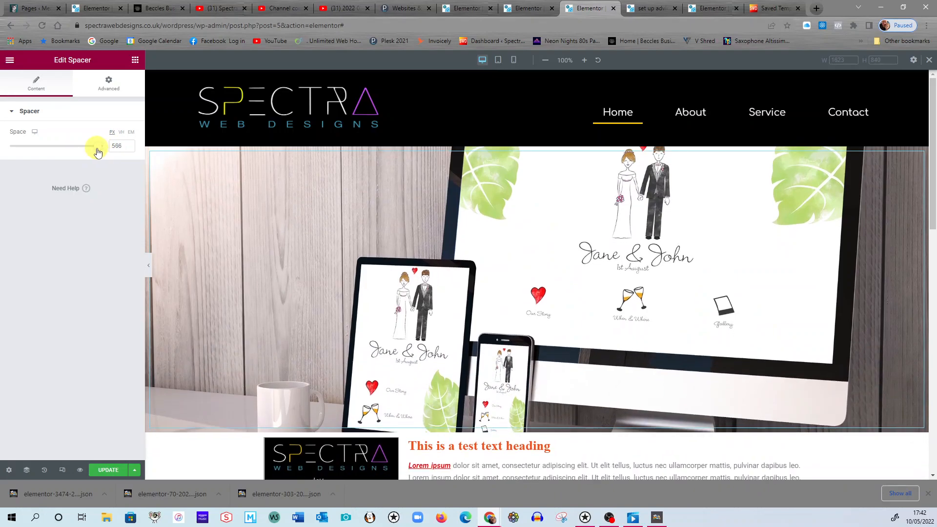
scroll(575, 294, "down", 4)
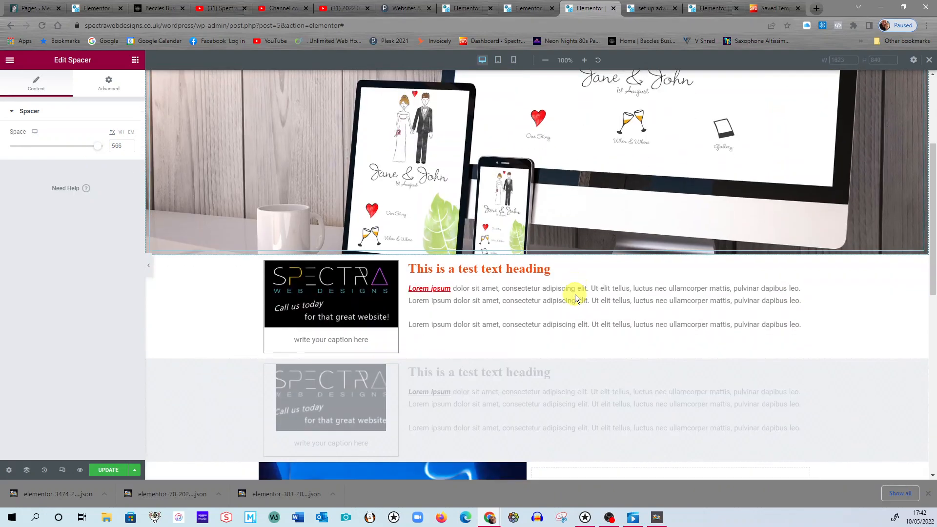
scroll(577, 293, "up", 4)
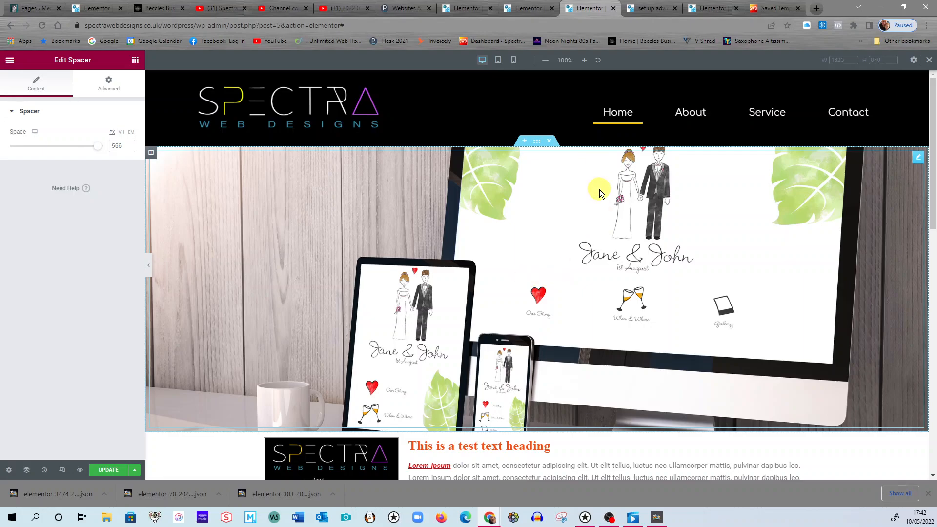
- Set the hero section's background image attachment to Fixed
left_click(537, 145)
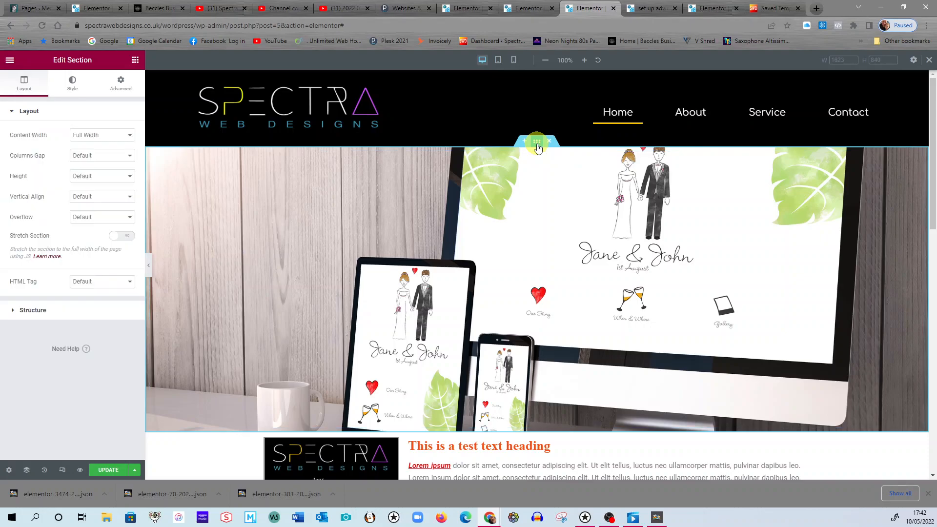
left_click(72, 94)
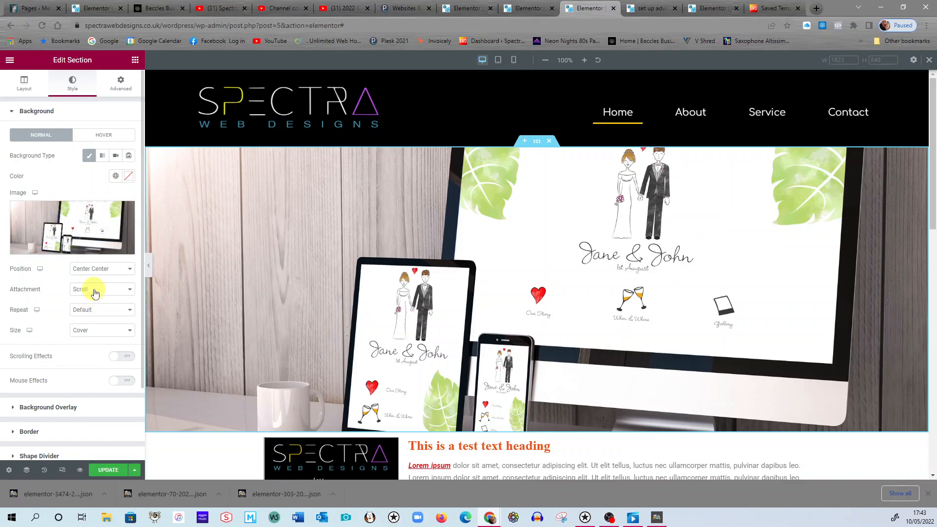
left_click(121, 292)
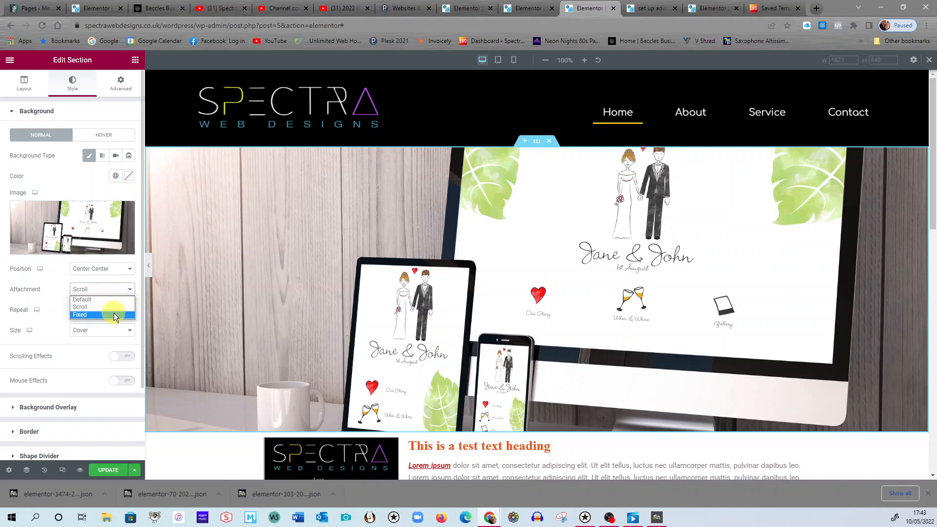
left_click(113, 312)
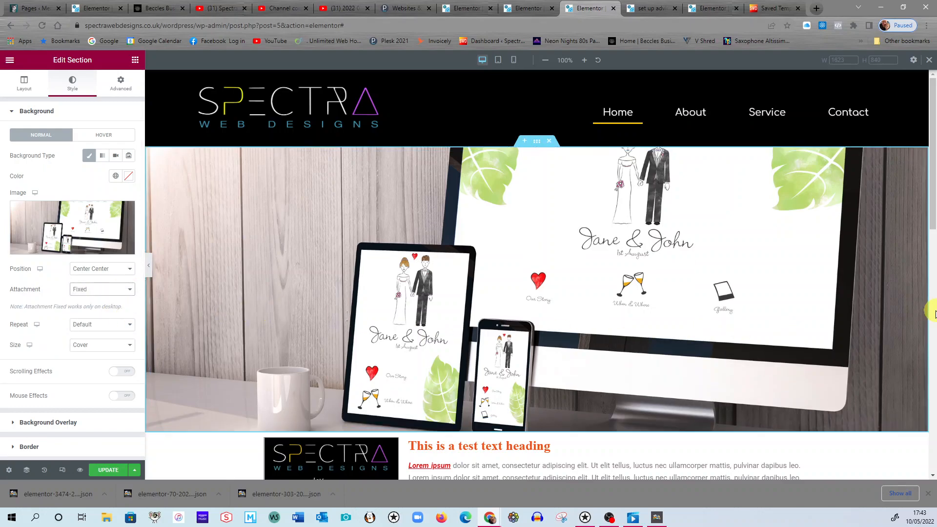
left_click_drag(928, 211, 900, 198)
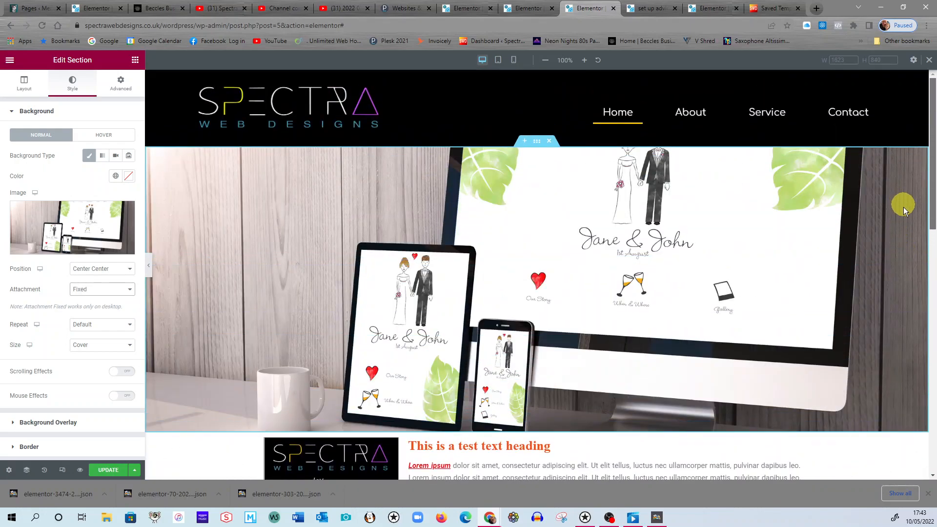
- Review how the hero section's fixed background moves with the page and try the Scroll attachment for comparison
scroll(903, 206, "down", 1)
scroll(903, 229, "down", 6)
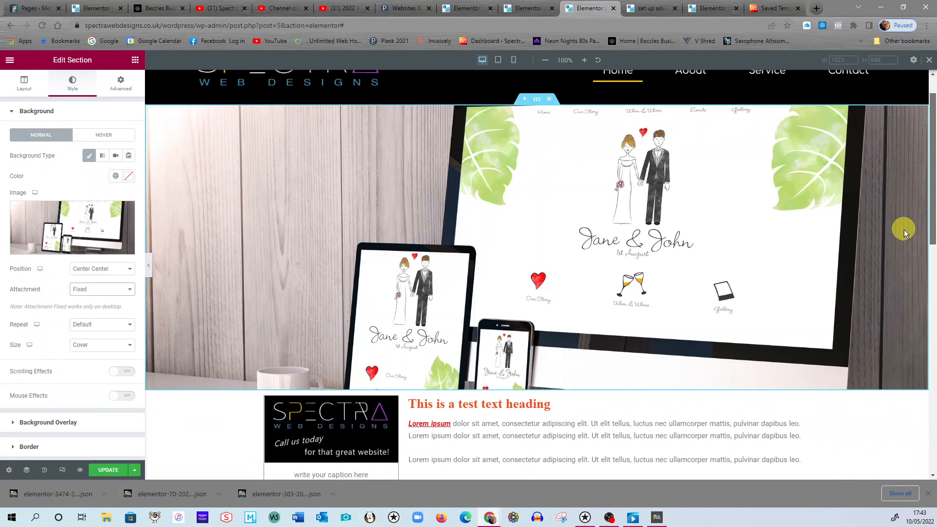
scroll(904, 302, "up", 7)
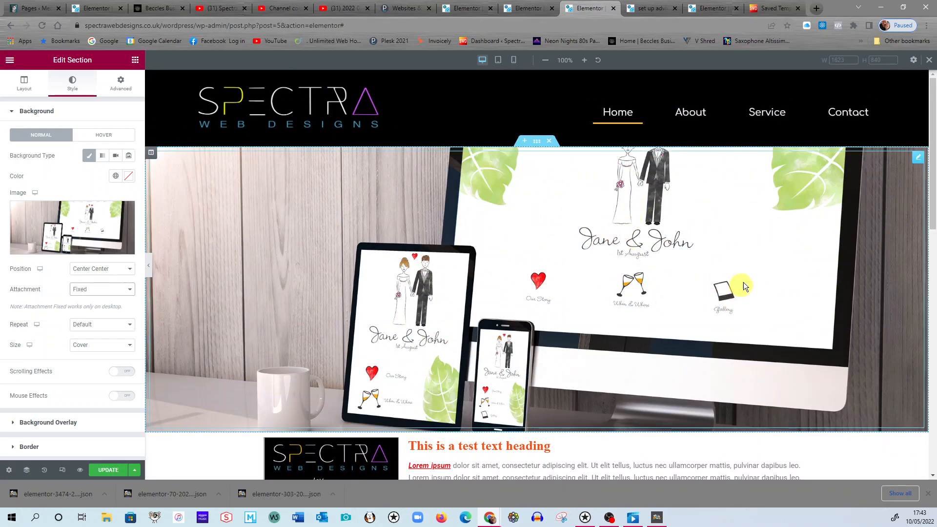
left_click(126, 289)
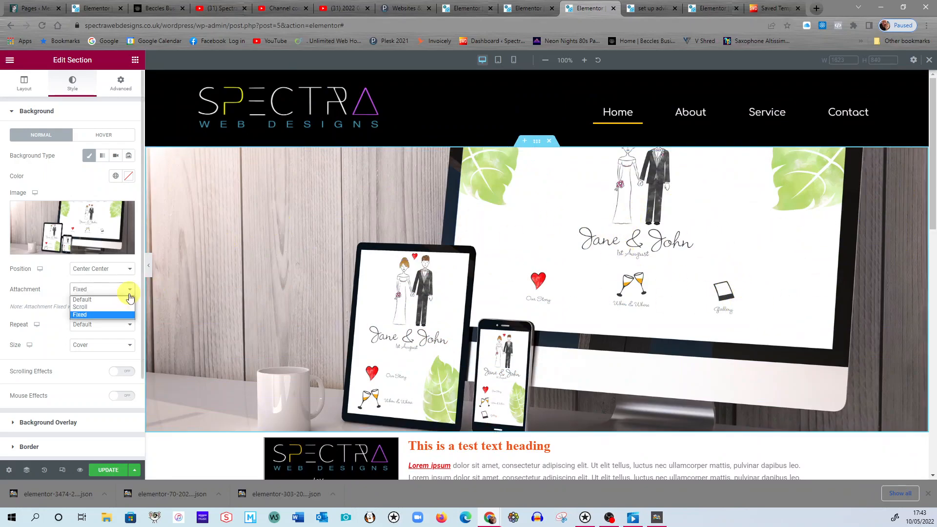
left_click(122, 307)
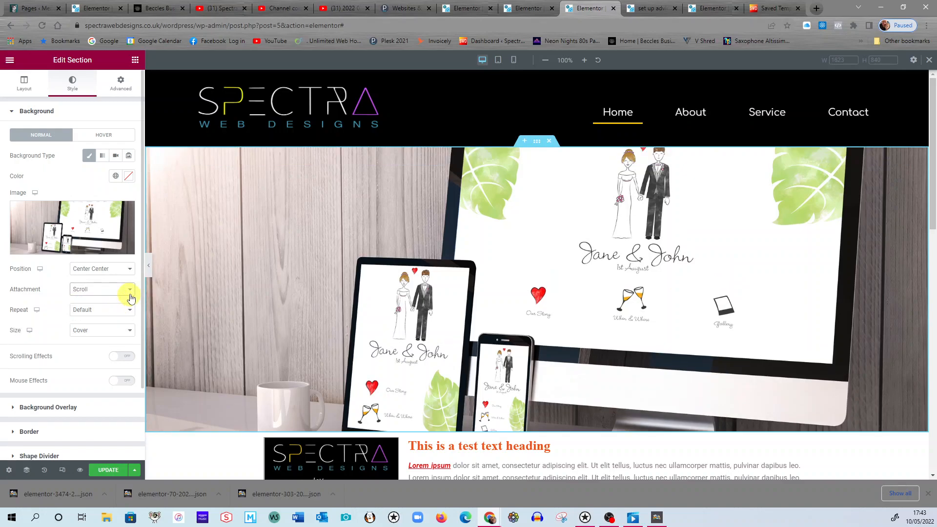
- Set the hero section's background image attachment back to Fixed and save the page with Update
left_click(131, 291)
left_click(121, 314)
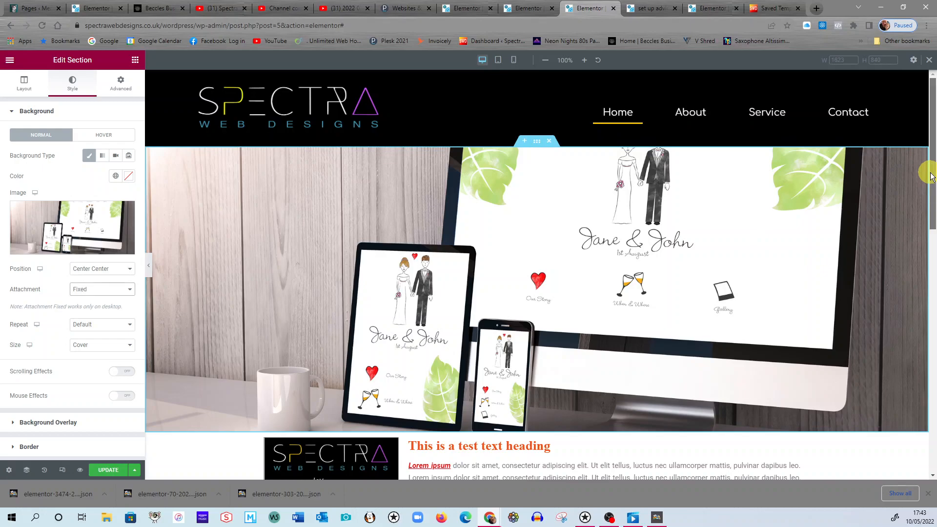
left_click_drag(930, 173, 929, 148)
left_click(117, 468)
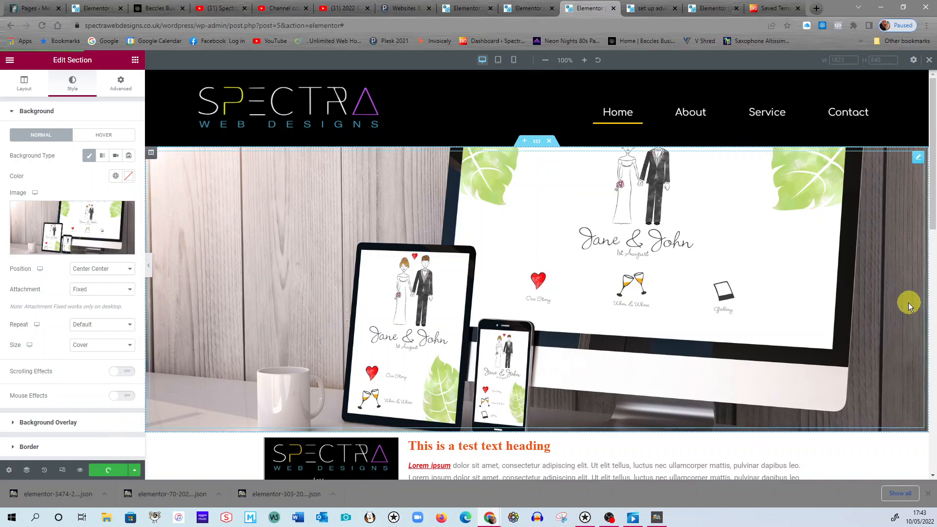